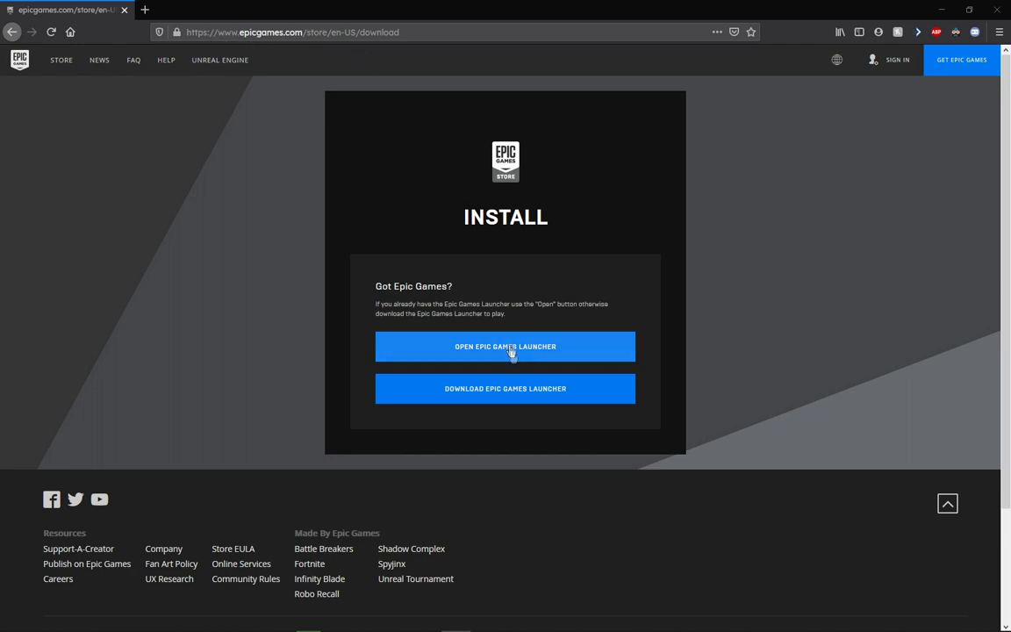
- Minimize the browser's download page and switch to the Unreal Engine library in the Epic Games Launcher
double_click(821, 7)
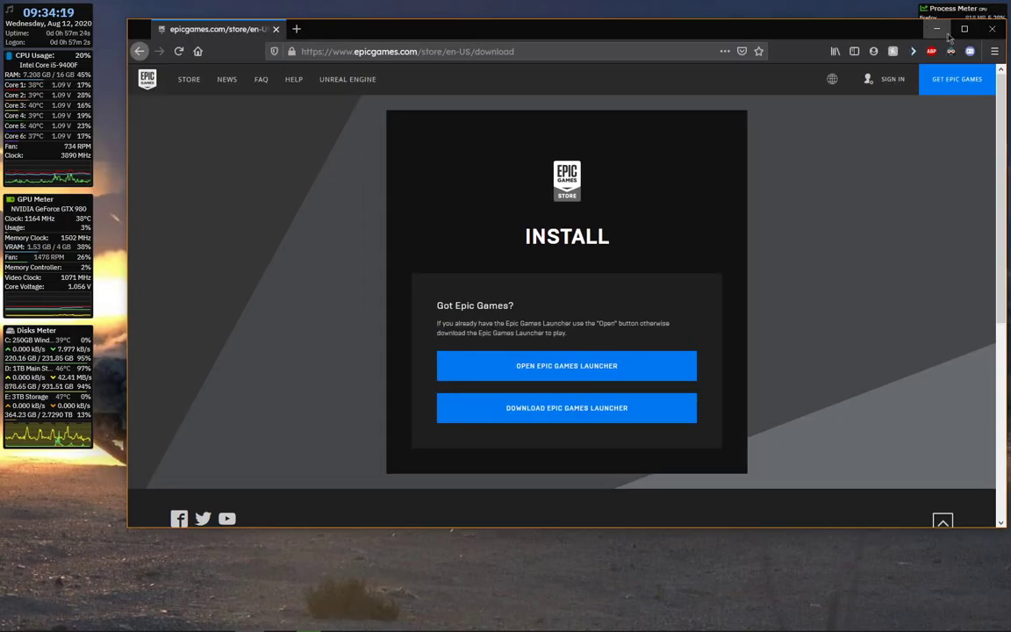
click(937, 29)
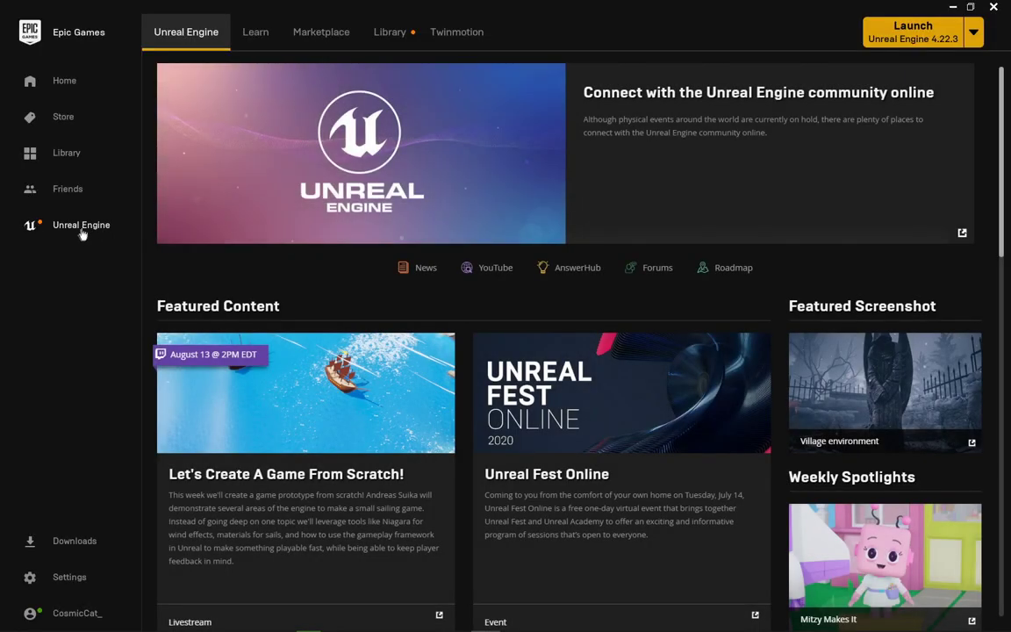
click(86, 80)
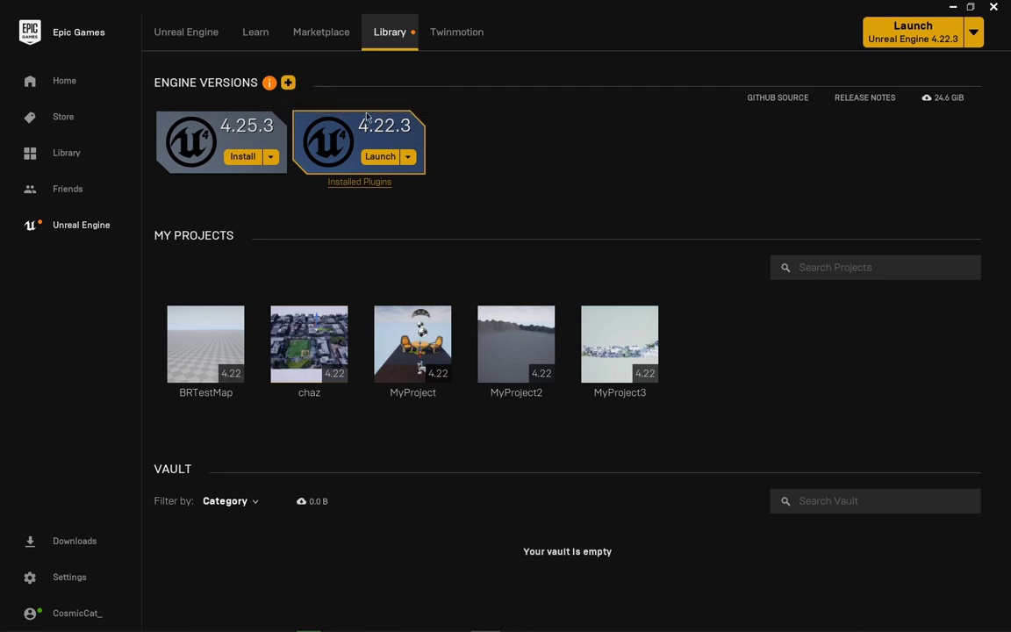
click(289, 84)
click(525, 125)
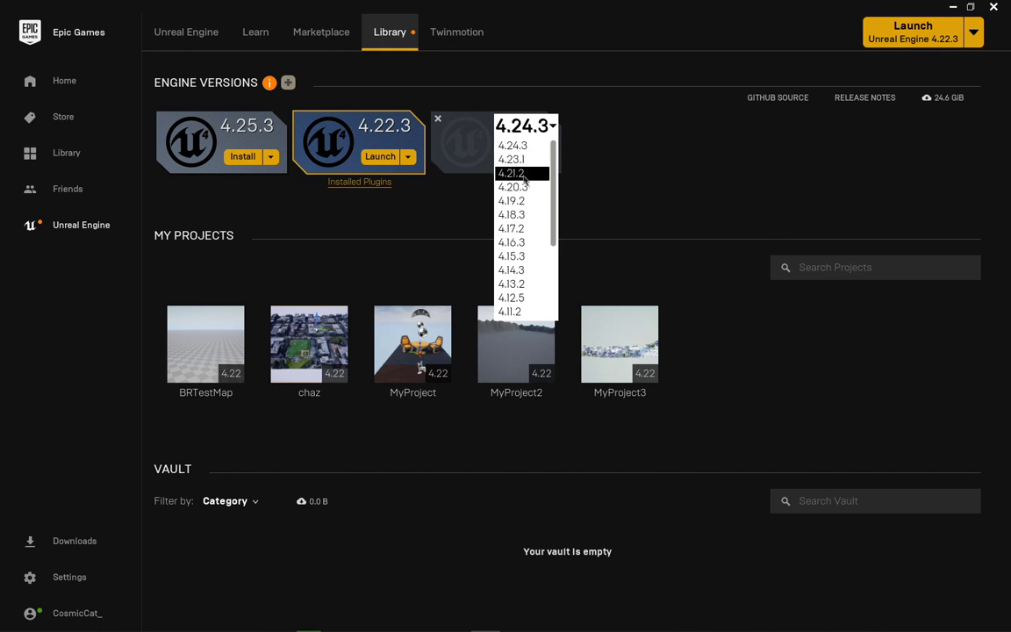
click(425, 79)
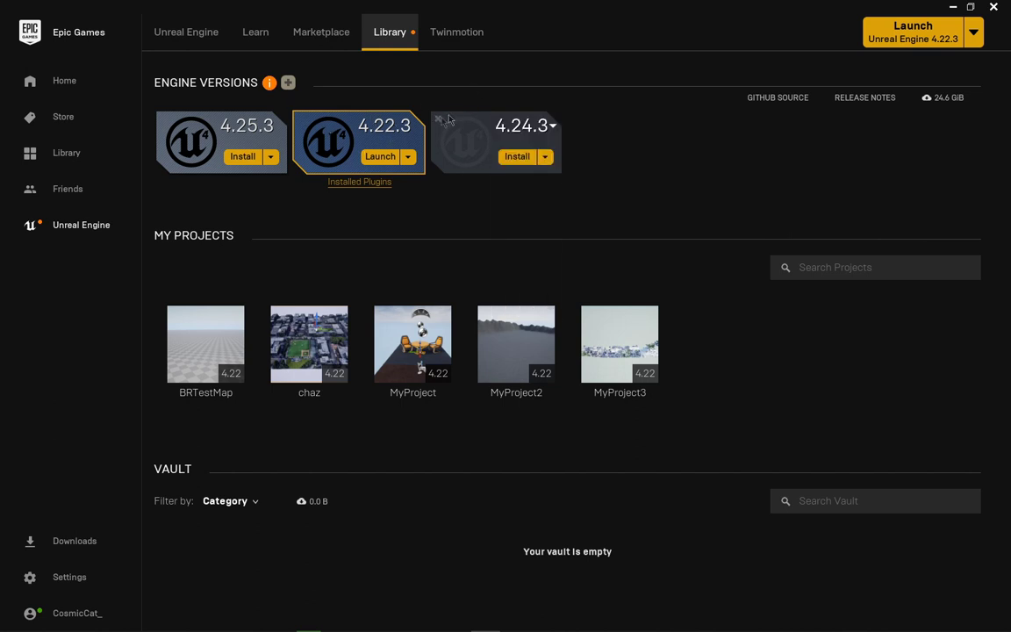
click(441, 120)
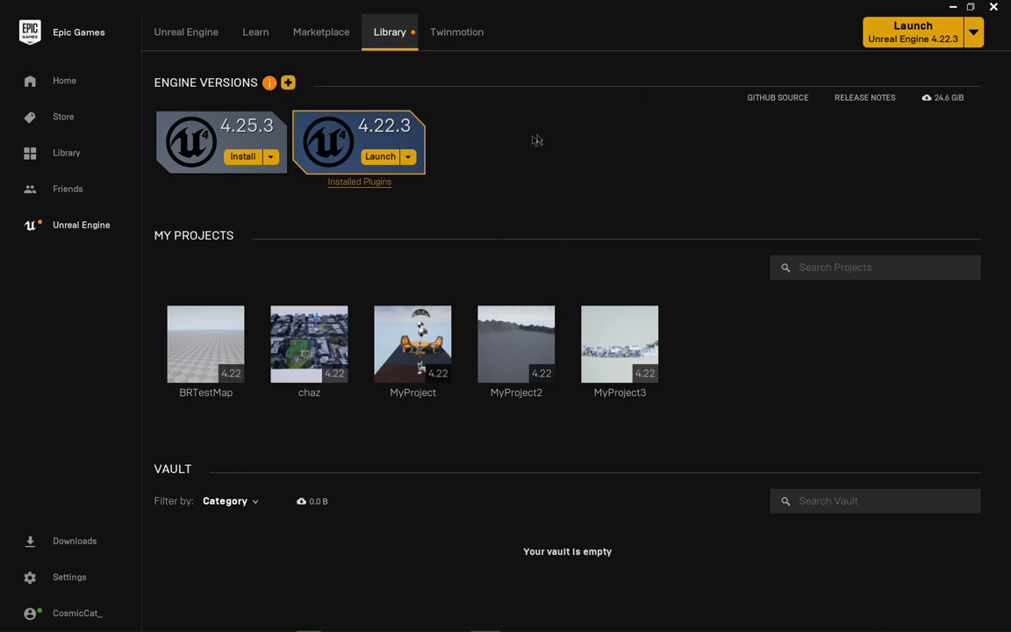
- Launch the installed Unreal Engine 4.22.3
click(381, 157)
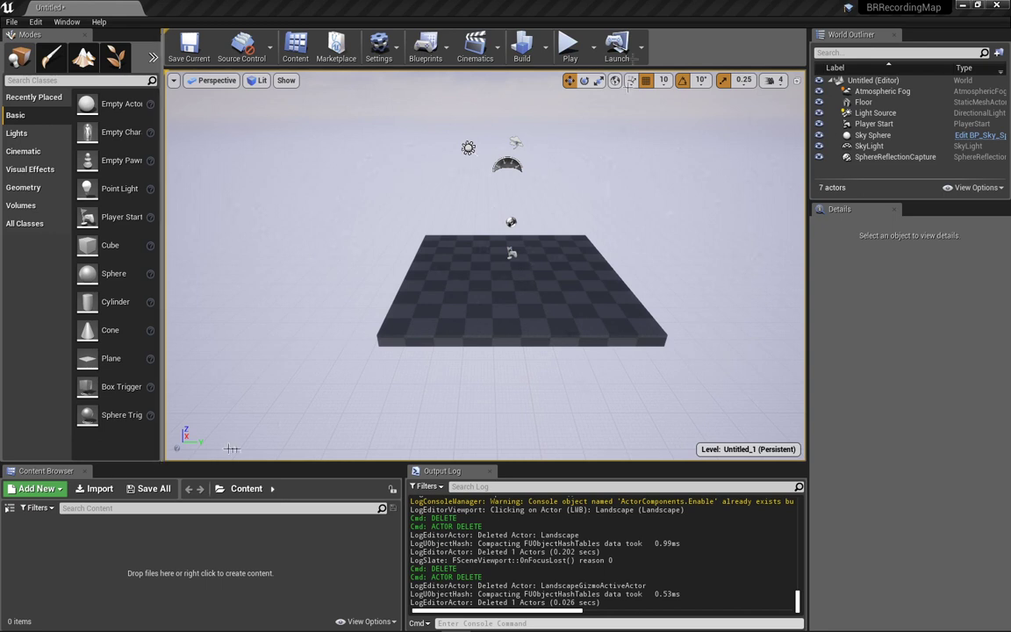
- Create a new landscape in the level with the default 63x63 quads section size and 8 by 8 components
right_drag(613, 222, 678, 198)
scroll(595, 213, up, 3)
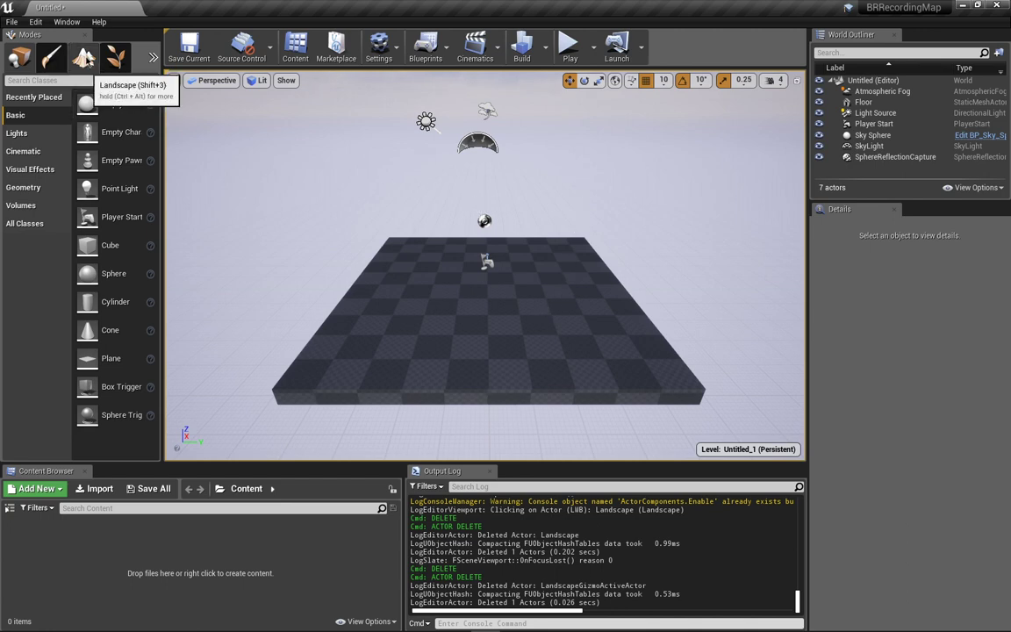
click(84, 58)
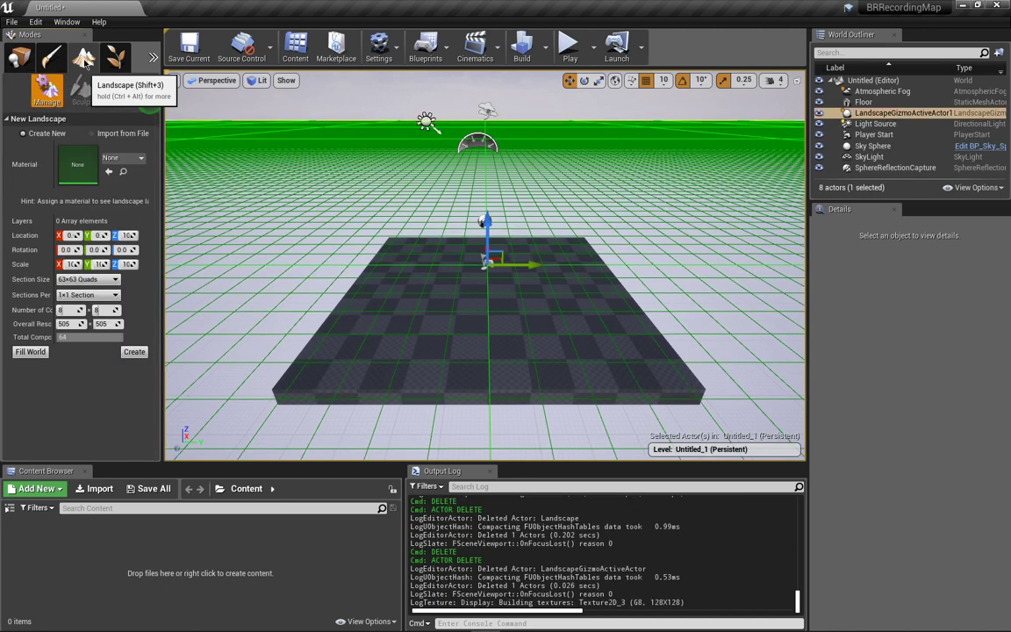
click(134, 351)
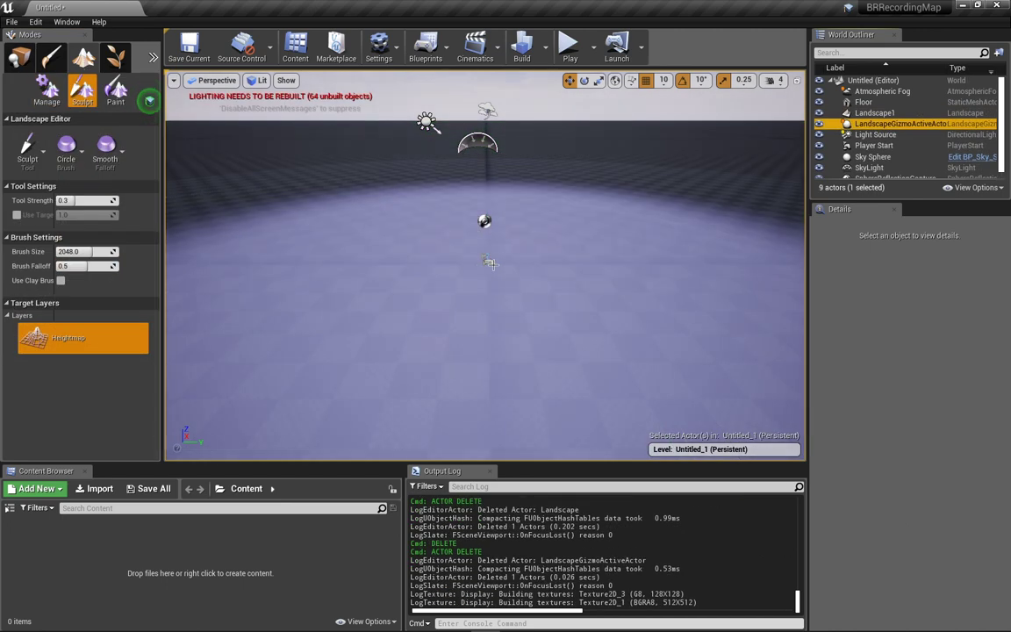
- Keep the Sculpt tool and raise its tool strength to about 0.75
scroll(493, 266, down, 12)
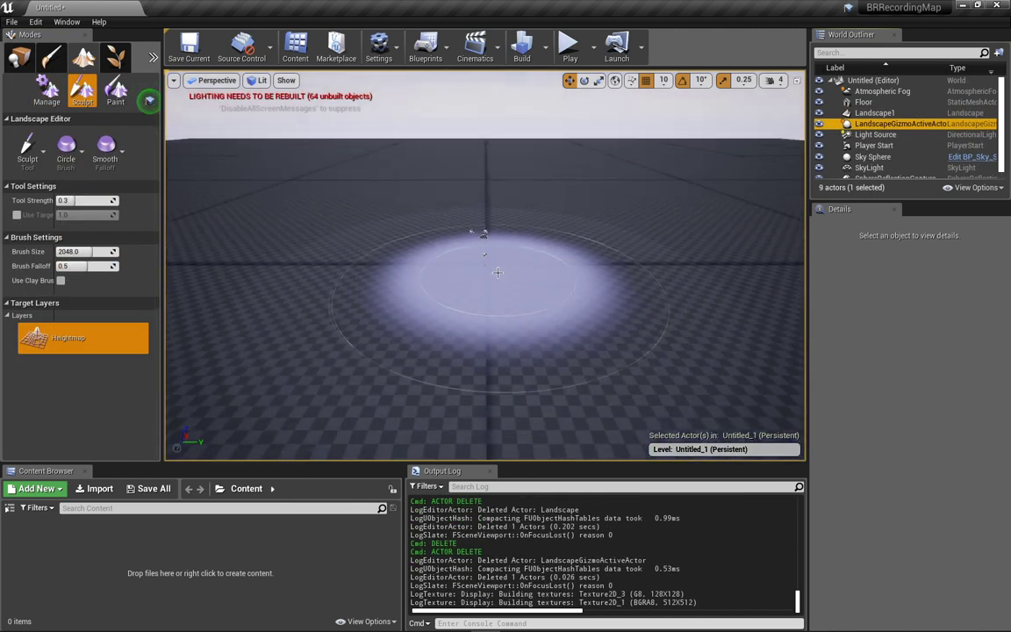
scroll(497, 272, down, 8)
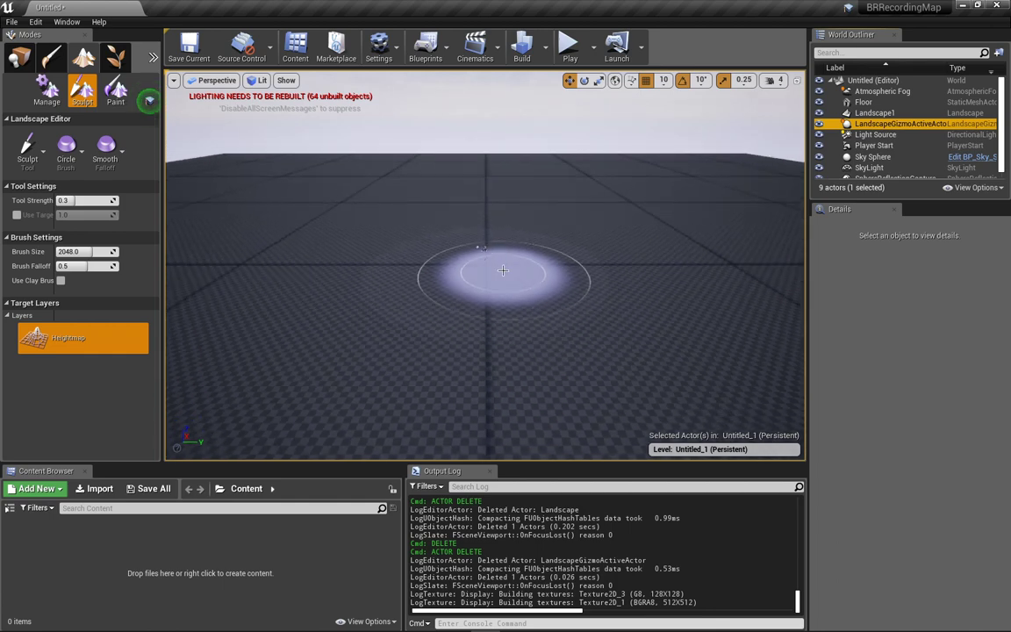
scroll(502, 271, down, 6)
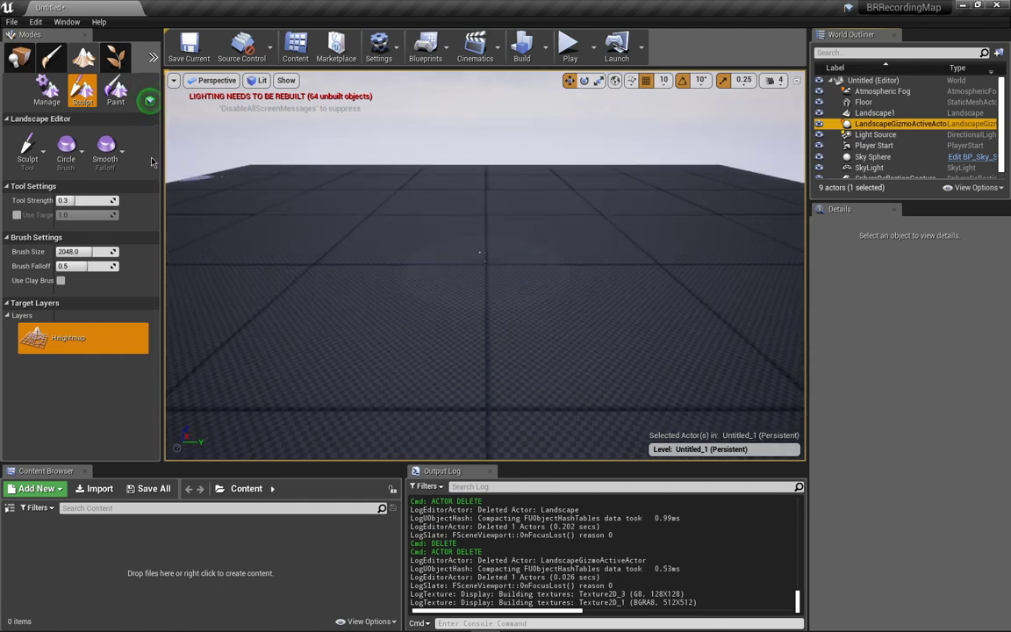
click(27, 148)
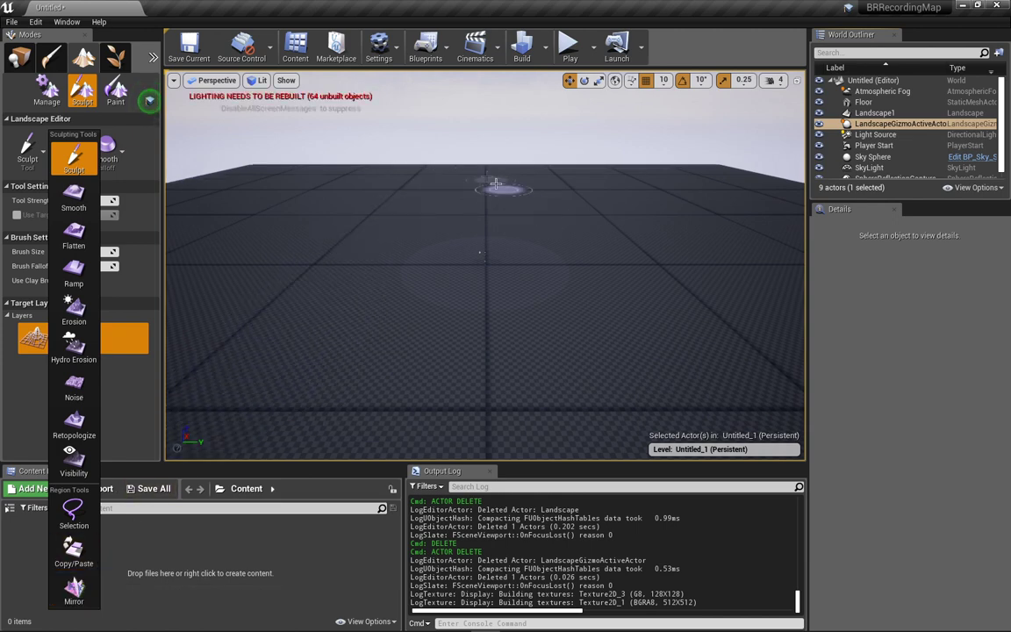
click(129, 149)
click(28, 147)
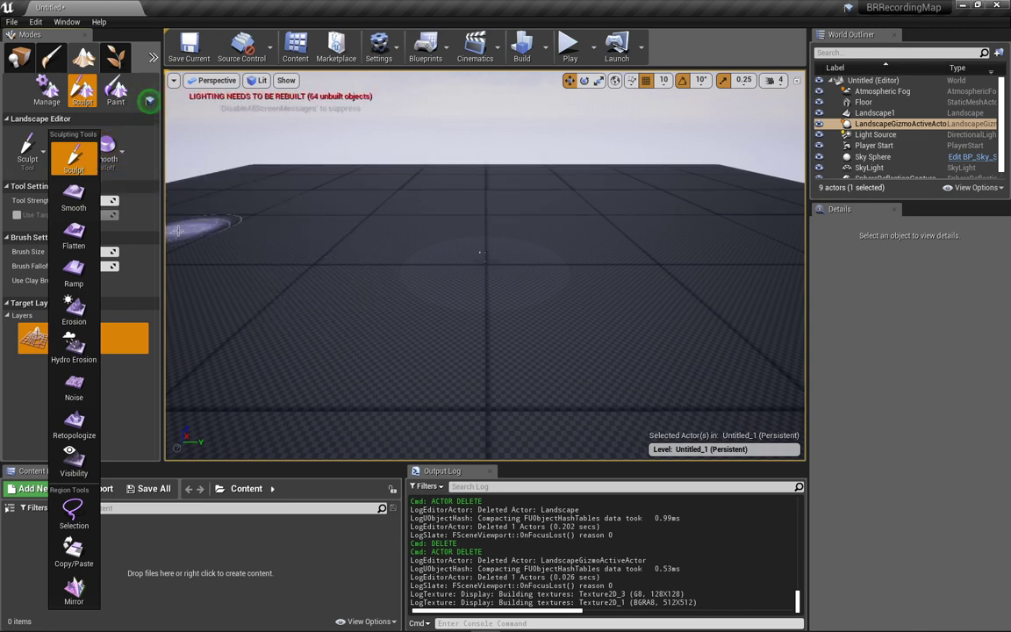
click(142, 278)
mouse_move(84, 200)
mouse_down()
mouse_move(132, 200)
mouse_move(103, 200)
mouse_up()
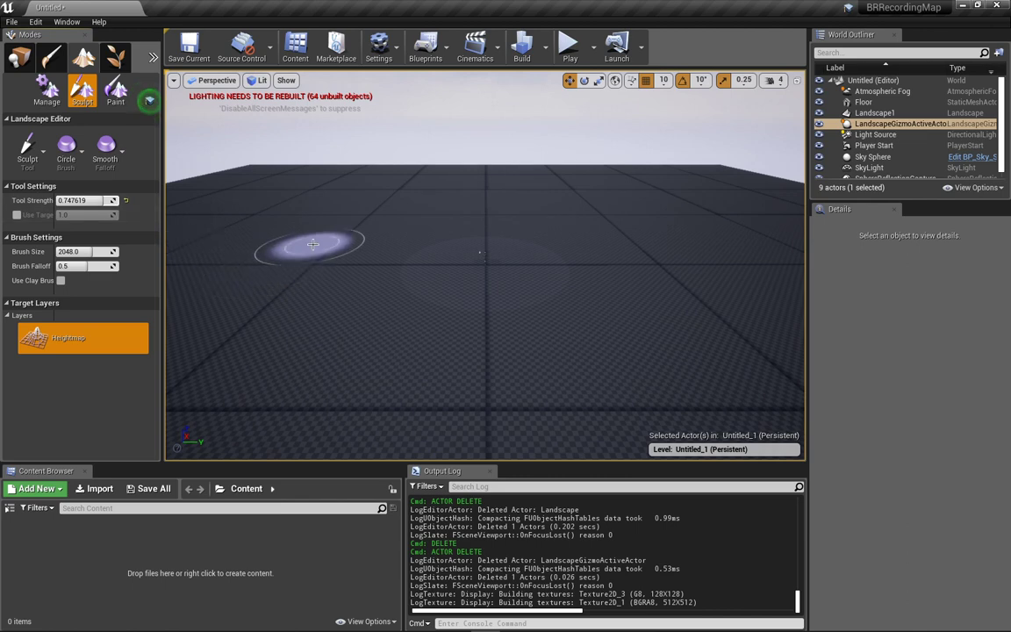
- Sculpt a ring of mountains around the centre of the landscape with the 2048 brush size
mouse_move(473, 186)
mouse_down()
mouse_move(351, 218)
mouse_move(307, 242)
mouse_move(262, 345)
mouse_move(703, 334)
mouse_move(718, 247)
mouse_up()
right_drag(421, 188, 422, 188)
mouse_move(421, 187)
mouse_down()
mouse_move(596, 243)
mouse_move(659, 316)
mouse_up()
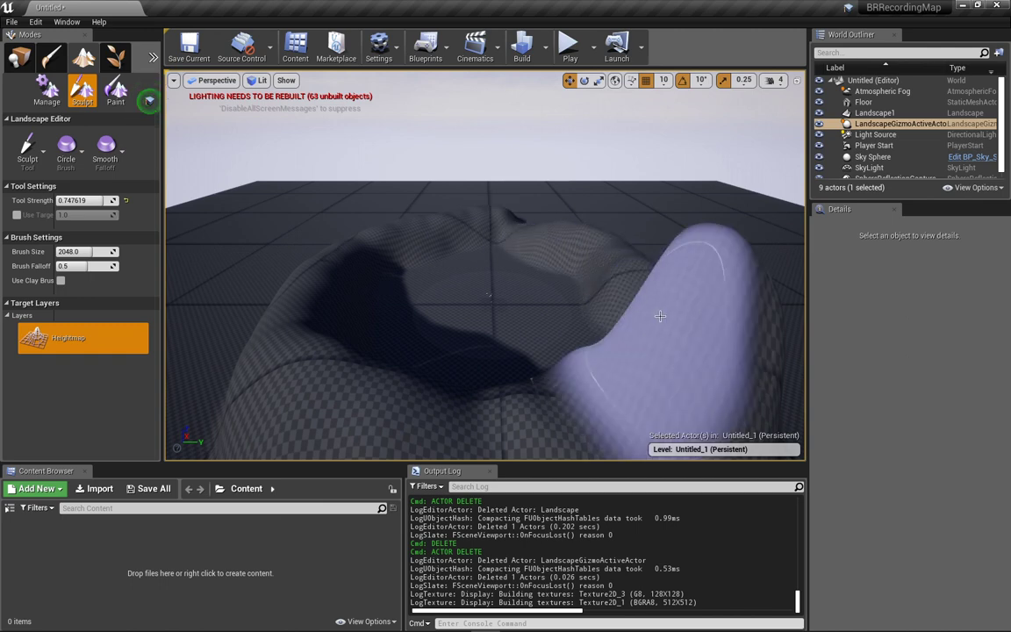
- Examine the sculpted mountain ring from inside, above and ground level
mouse_move(474, 268)
right_down()
mouse_move(650, 281)
mouse_move(612, 249)
mouse_move(540, 272)
mouse_move(634, 277)
right_up()
right_drag(407, 347, 478, 332)
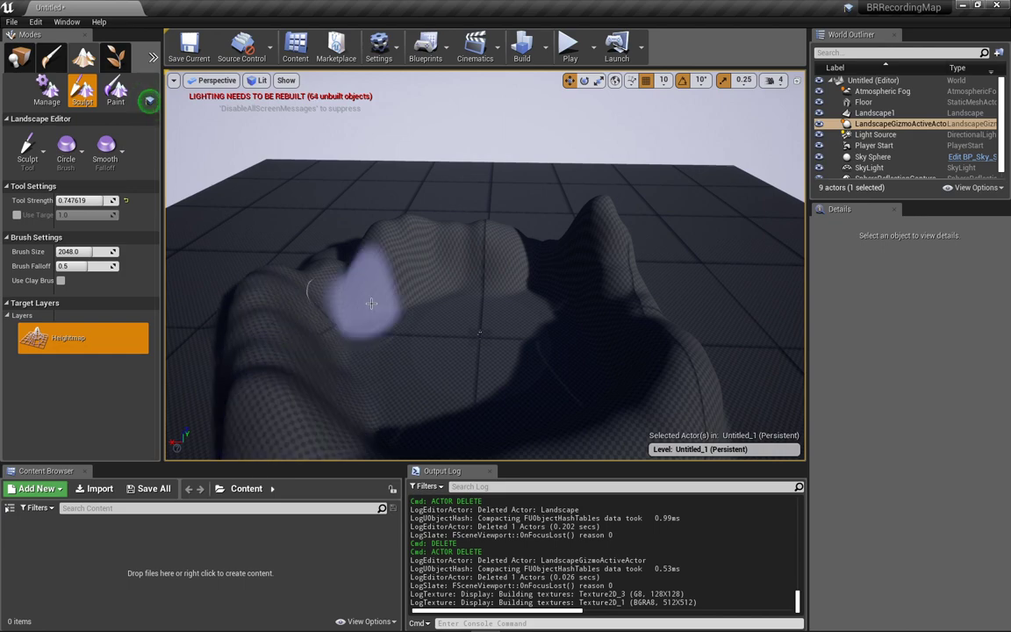
mouse_move(371, 303)
right_down()
mouse_move(268, 338)
mouse_move(176, 338)
right_up()
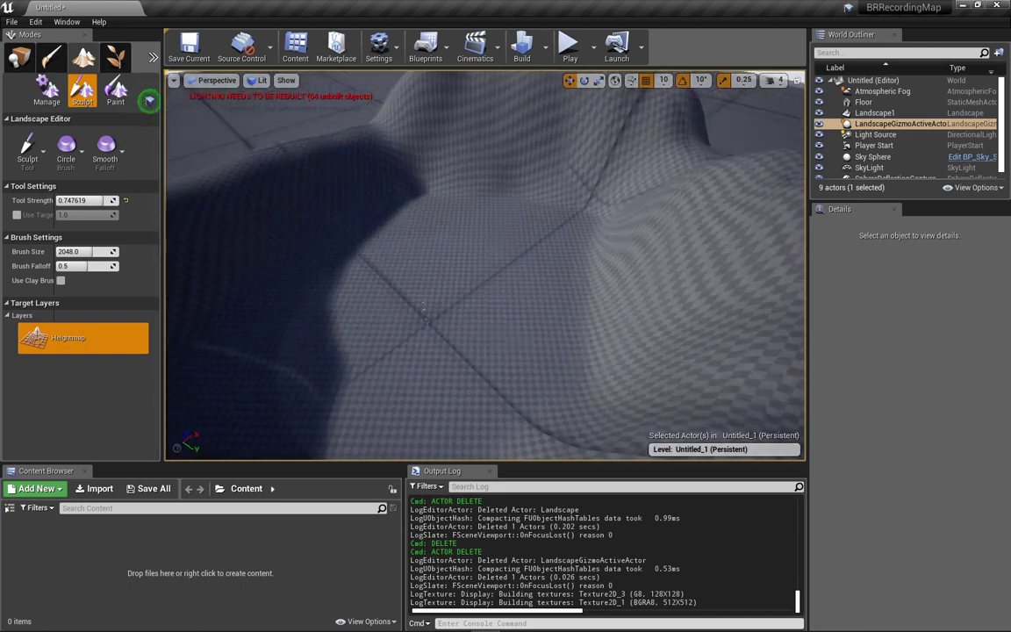
right_drag(424, 309, 268, 319)
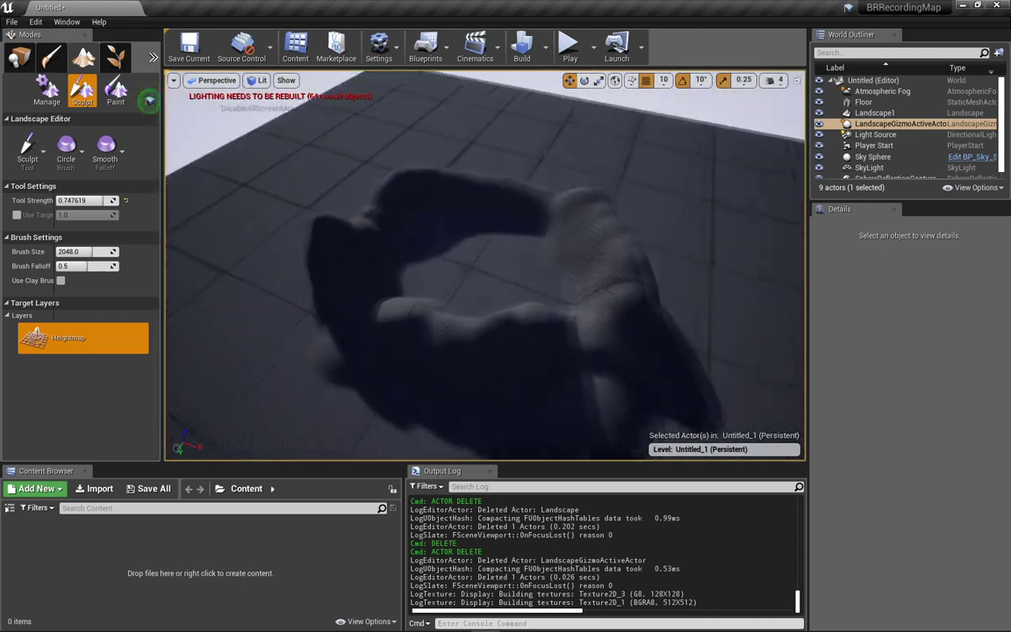
right_drag(467, 311, 495, 314)
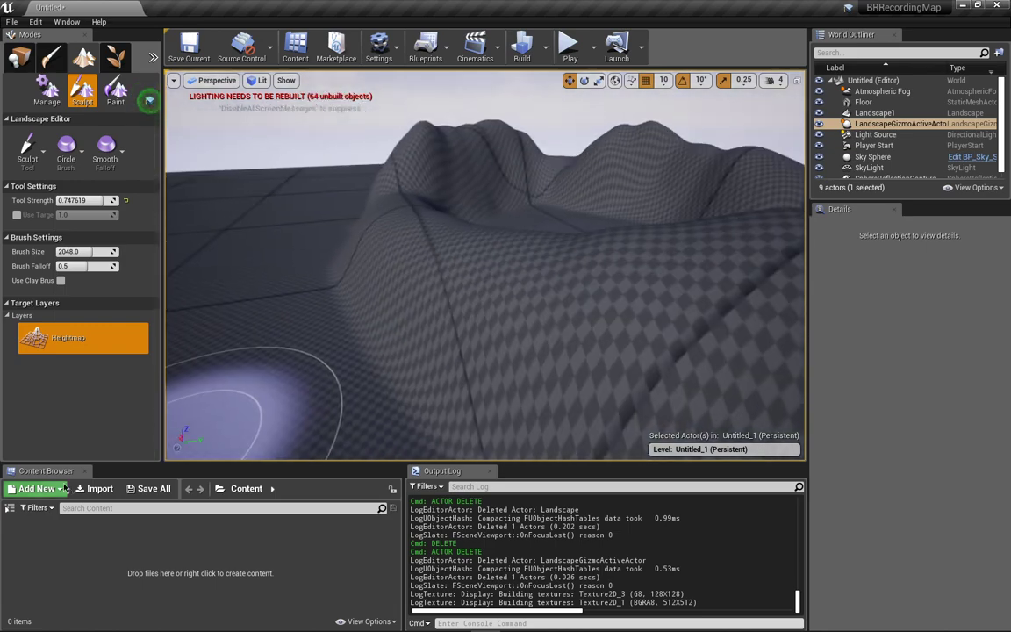
click(245, 489)
right_drag(378, 351, 370, 361)
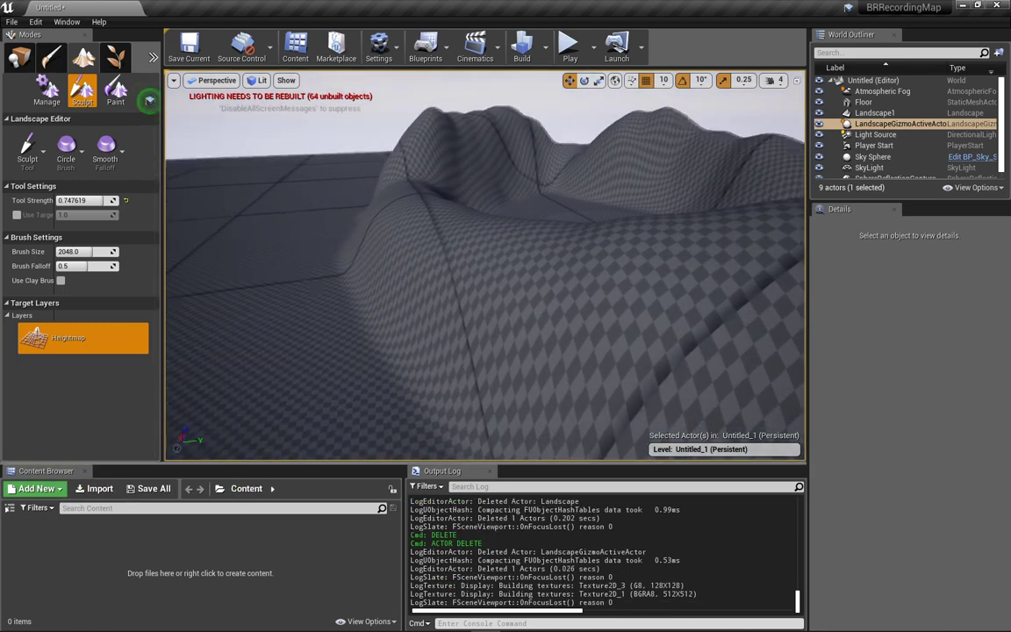
right_drag(280, 384, 304, 374)
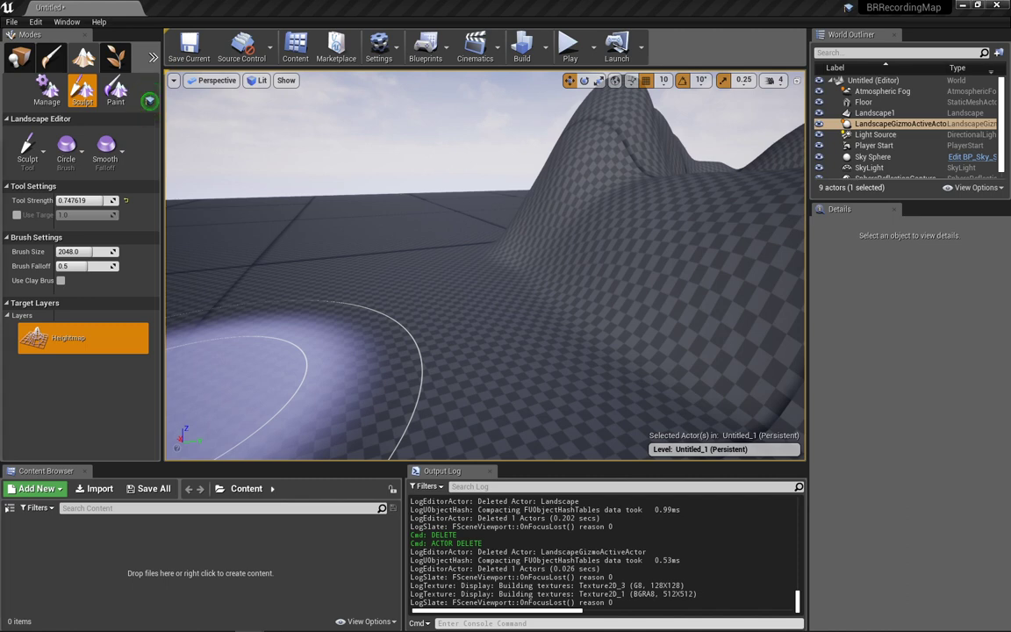
- Request the download of BRCustomMap.zip from its Google Drive page and bring up the archive in WinRAR
drag(0, 37, 645, 72)
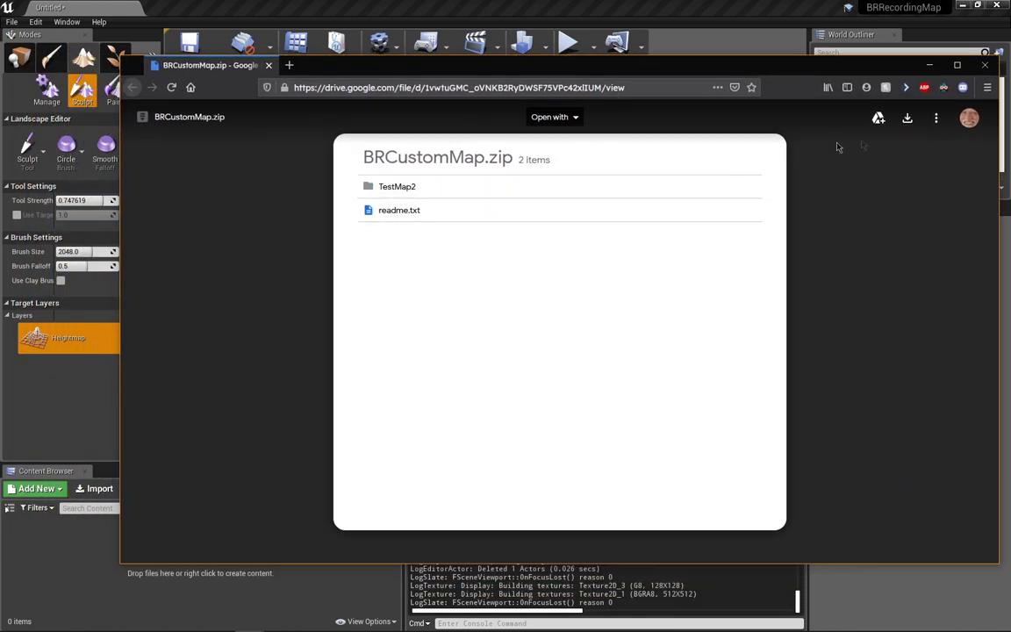
click(907, 117)
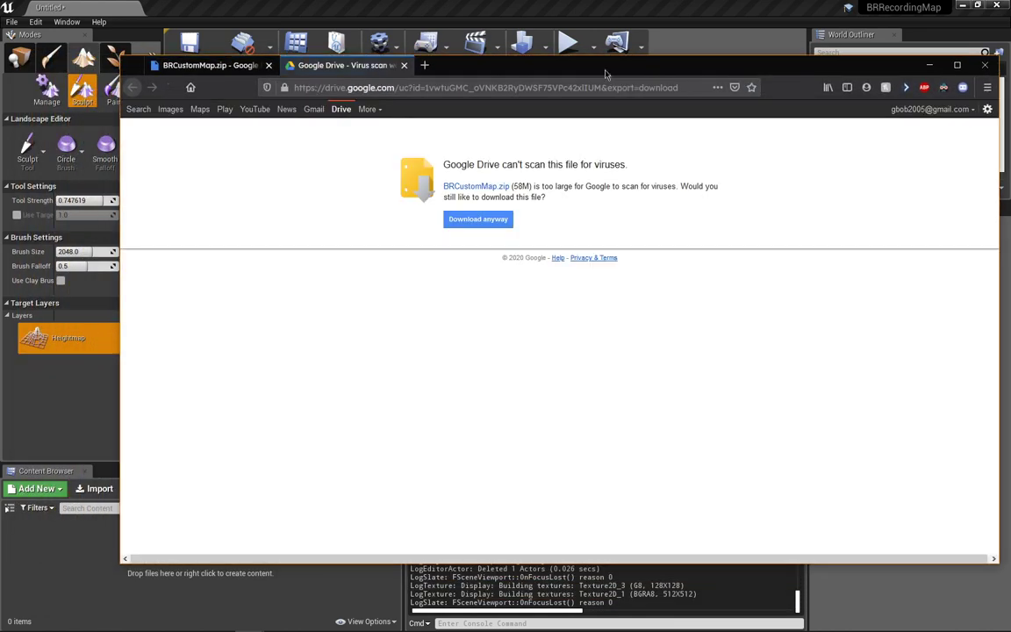
drag(544, 64, 0, 101)
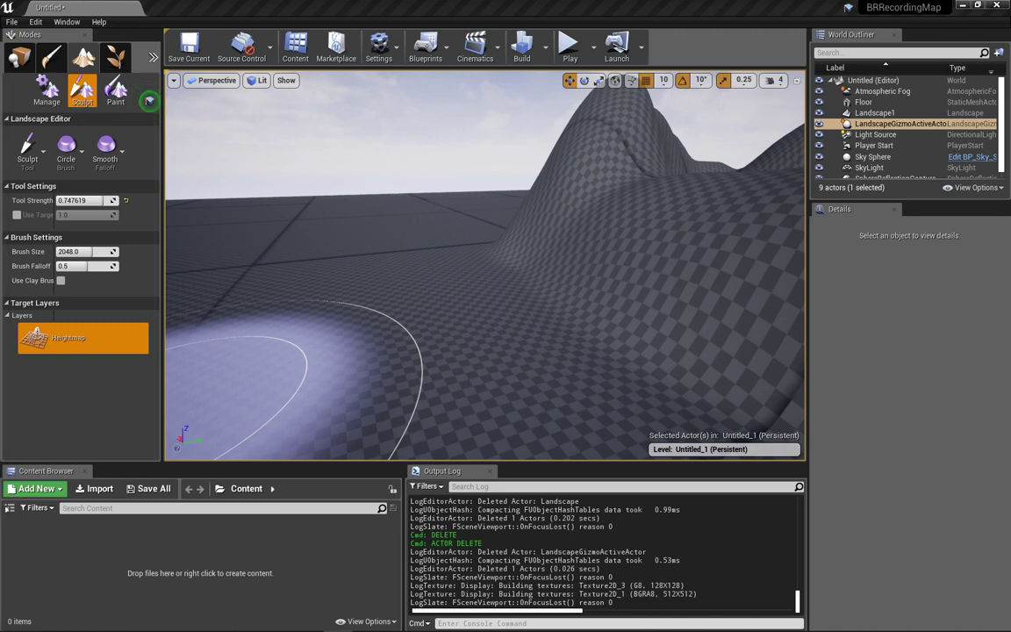
drag(0, 61, 876, 172)
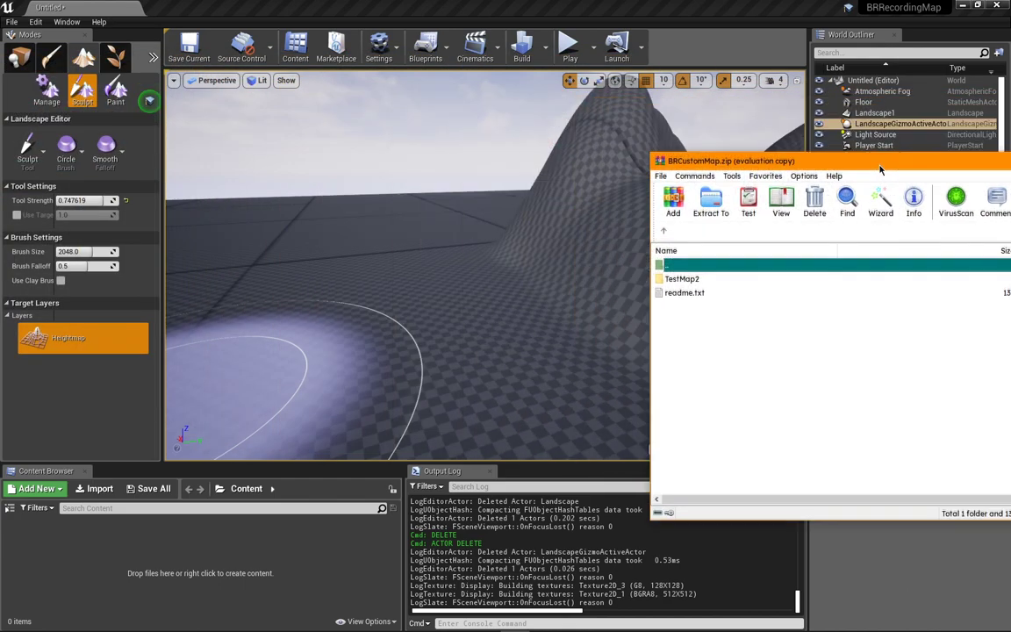
- Create a folder named BrickRigs in the project's Content folder and show it in File Explorer
click(249, 494)
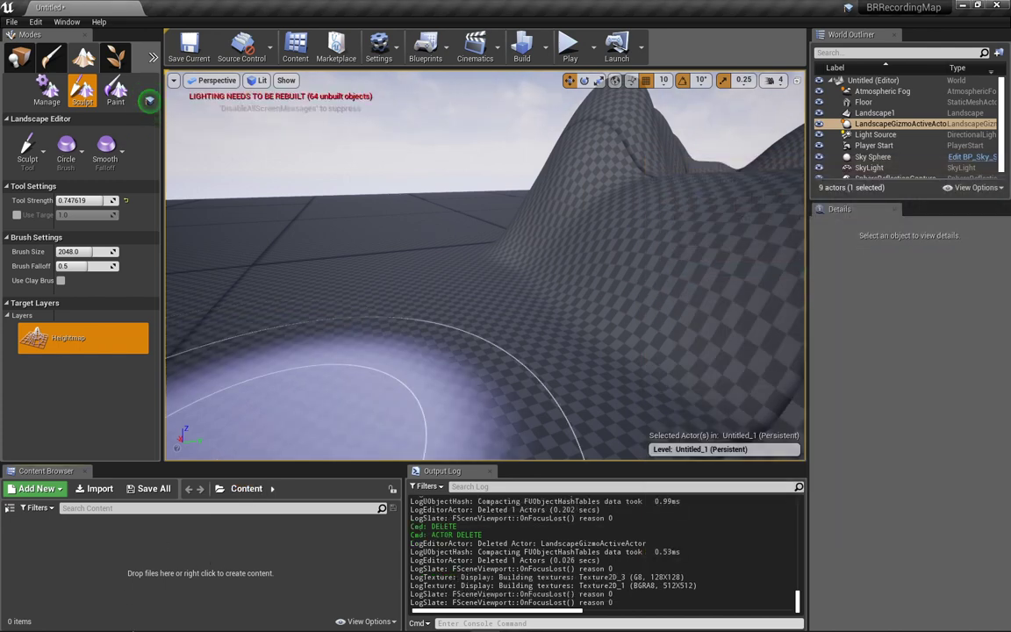
right_click(227, 538)
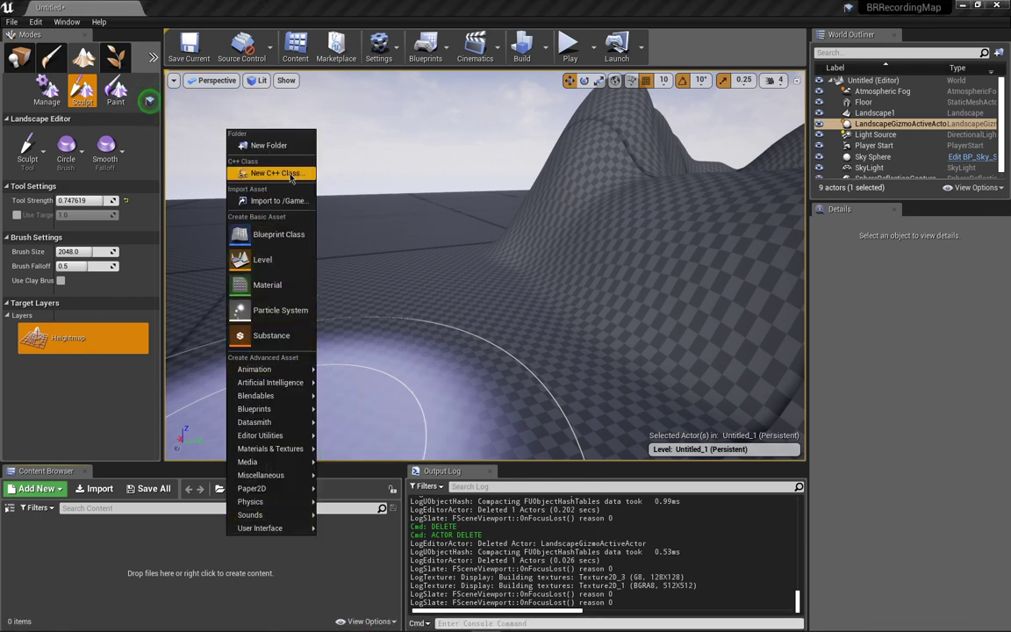
click(267, 145)
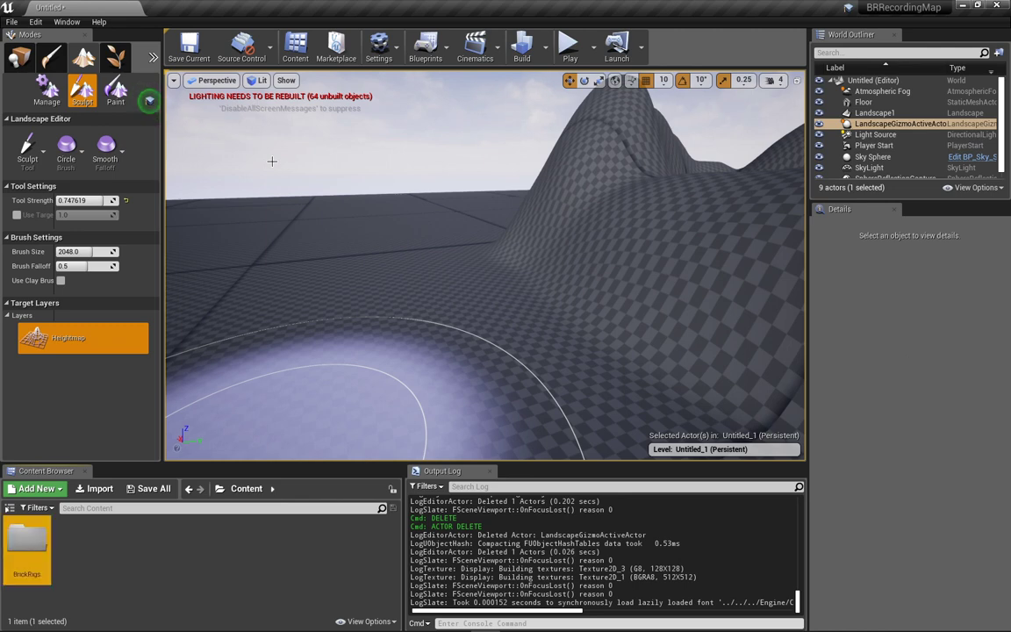
right_click(36, 546)
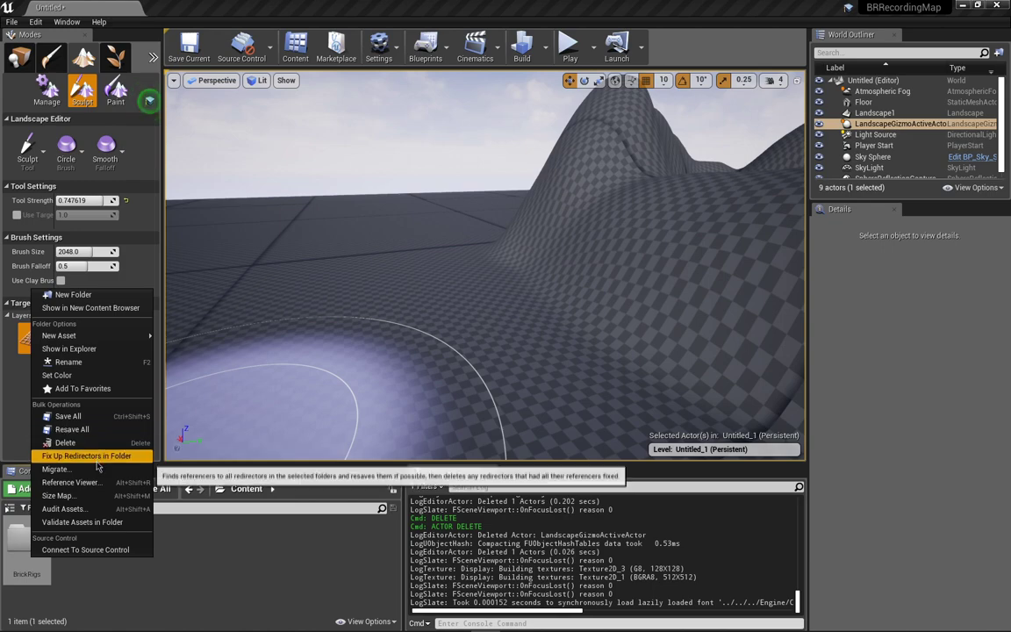
click(91, 351)
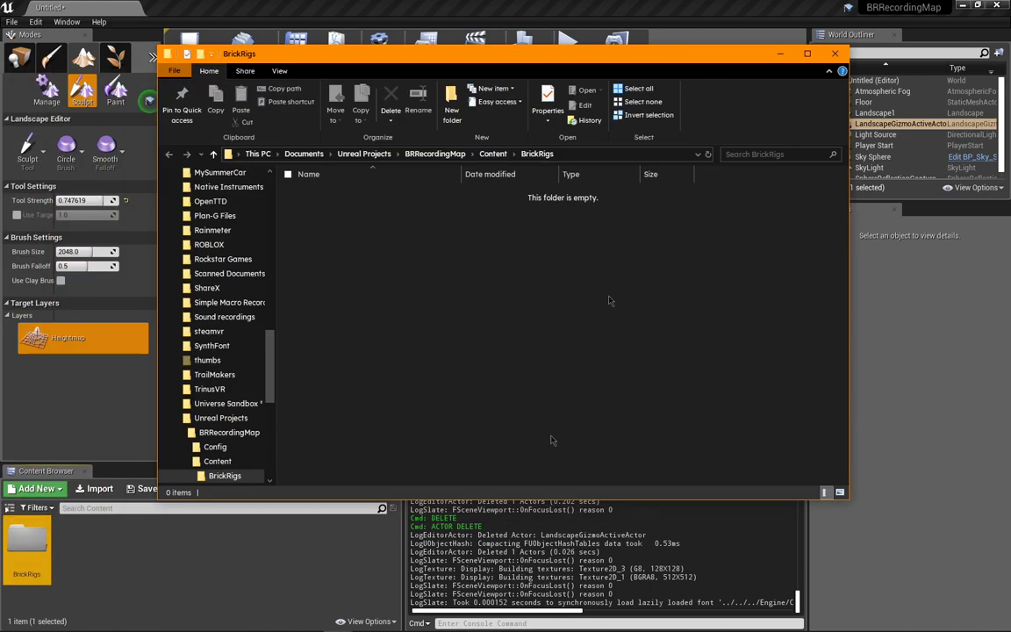
- Switch to WinRAR and open the TestMap2 folder of BRCustomMap.zip, with the BRRecordingMap project folder shown in File Explorer
click(346, 622)
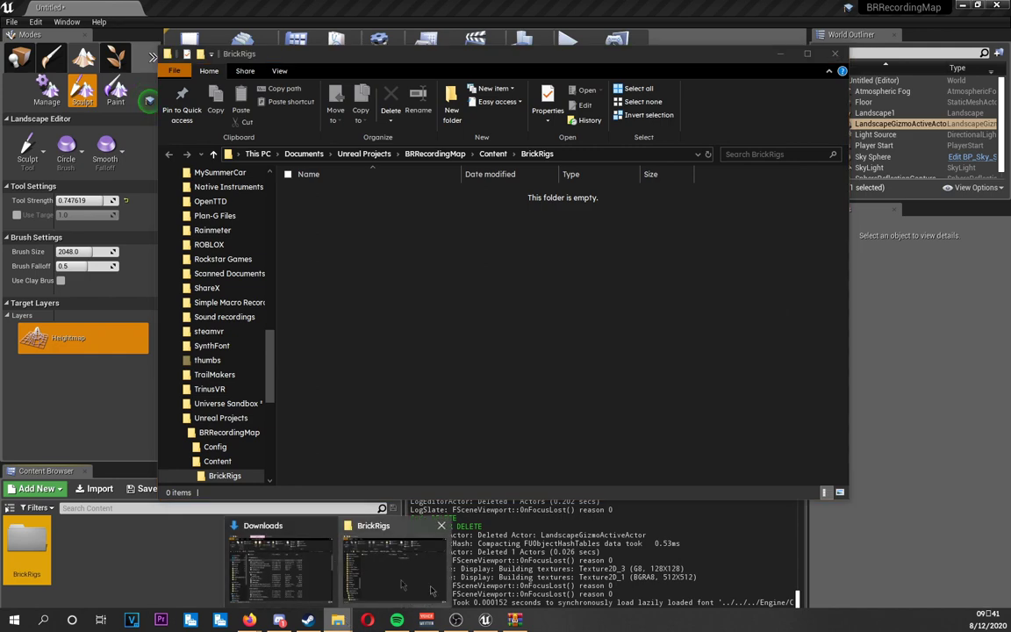
click(516, 620)
double_click(710, 284)
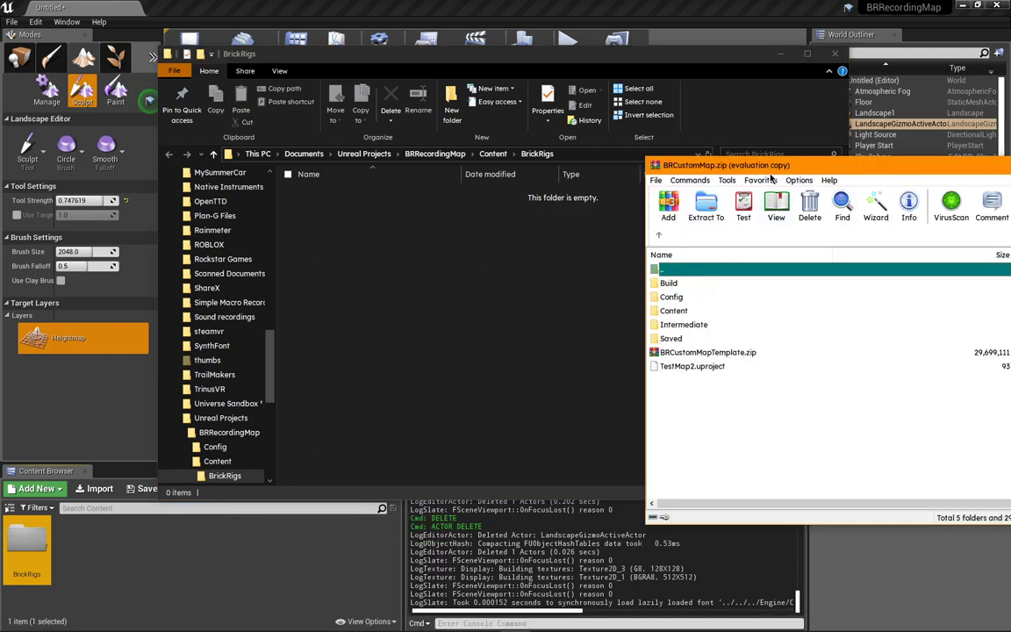
drag(771, 171, 504, 153)
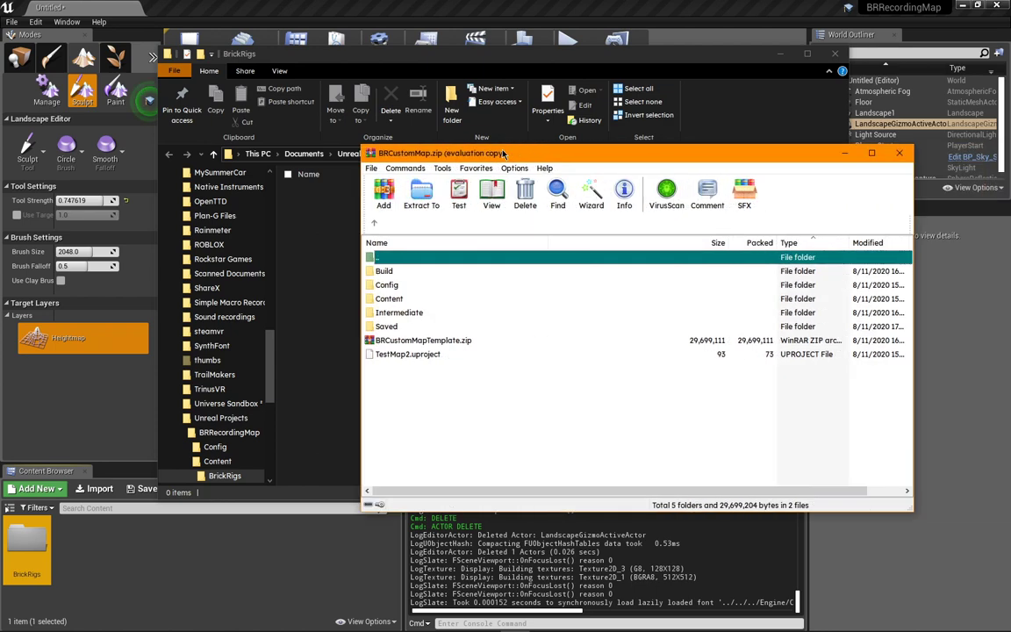
click(374, 224)
drag(473, 154, 546, 182)
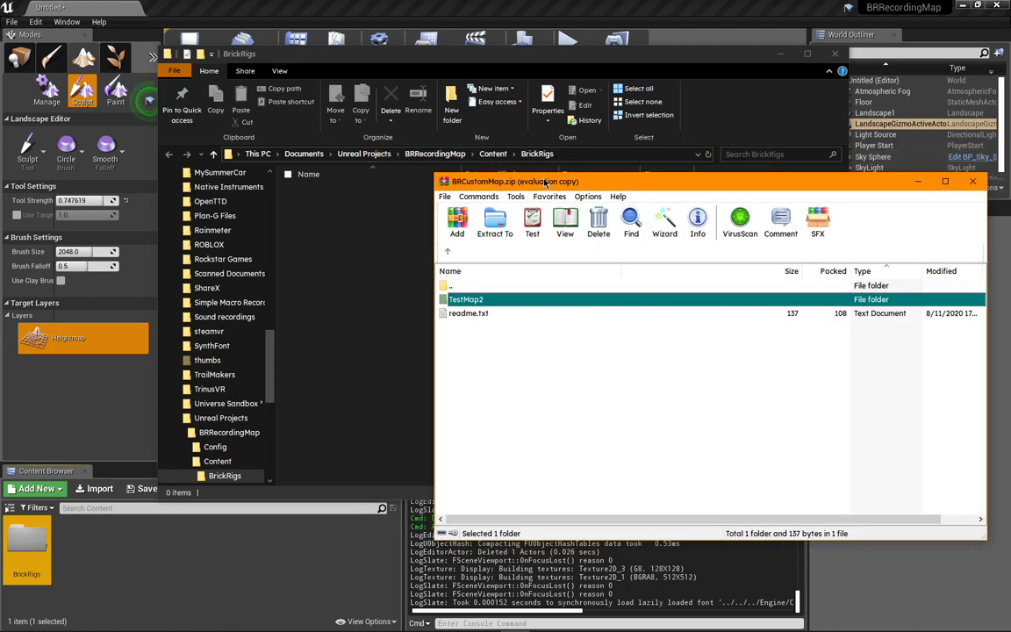
double_click(482, 299)
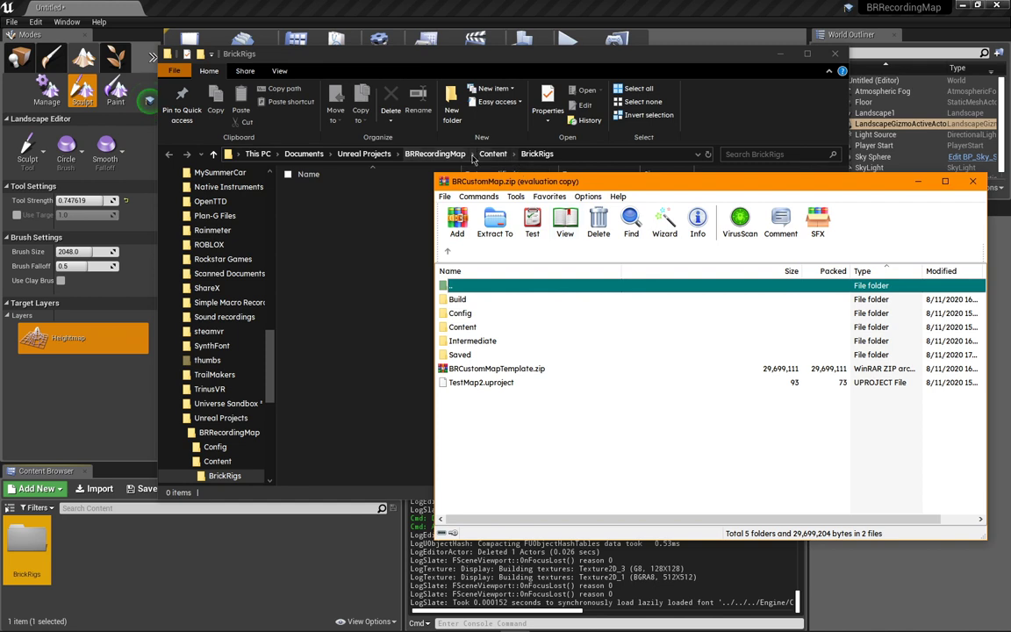
click(445, 154)
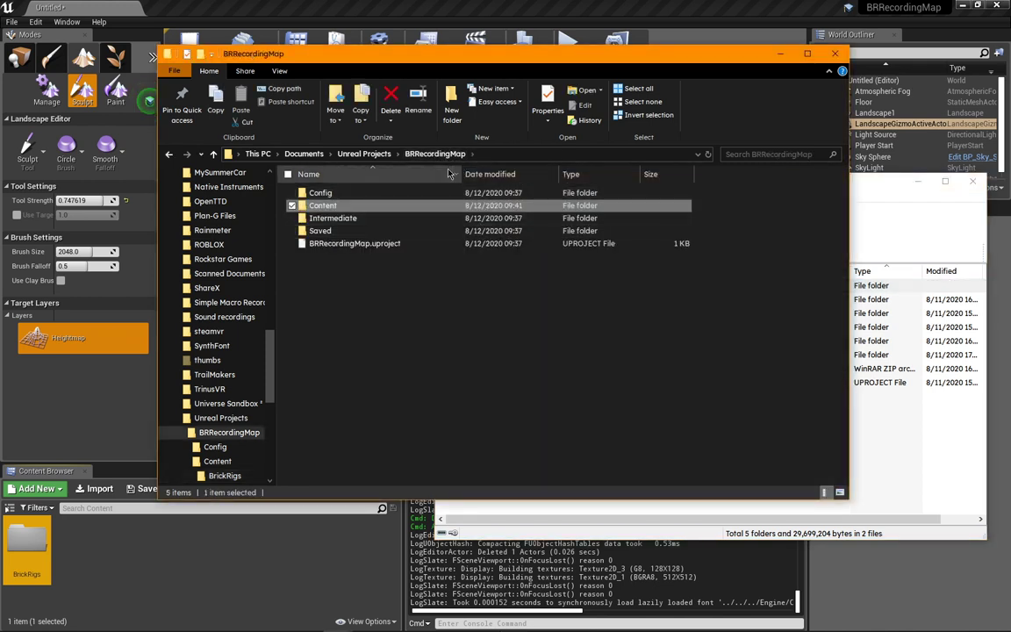
click(912, 445)
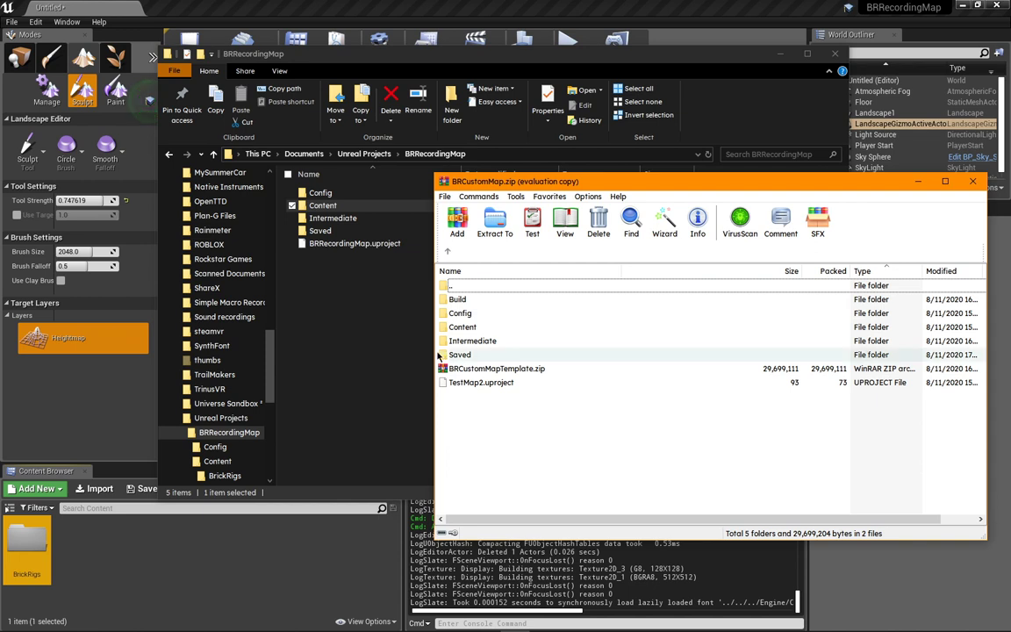
- Extract the Build, Config, Content, Intermediate and Saved folders from the archive into the BRRecordingMap project folder
click(466, 354)
key(ctrl+a)
ctrl+click(506, 387)
ctrl+click(516, 368)
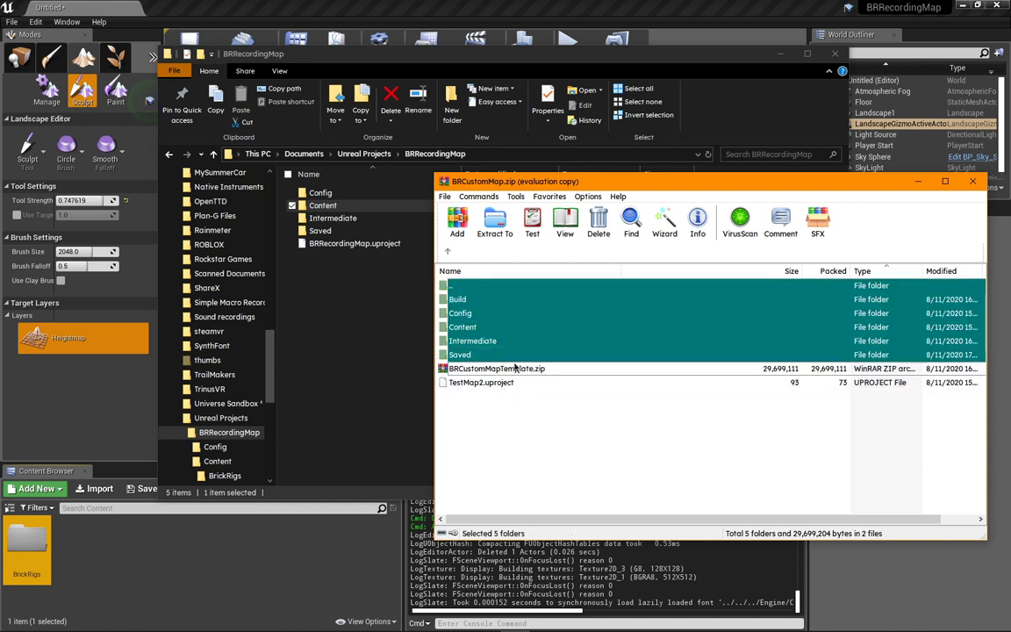
drag(496, 329, 411, 387)
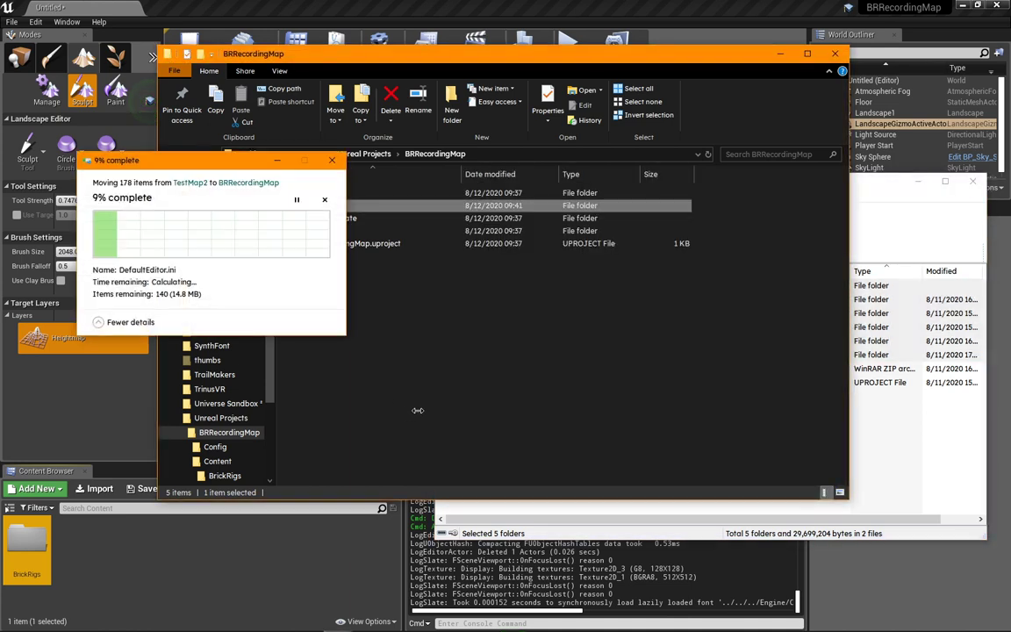
click(273, 232)
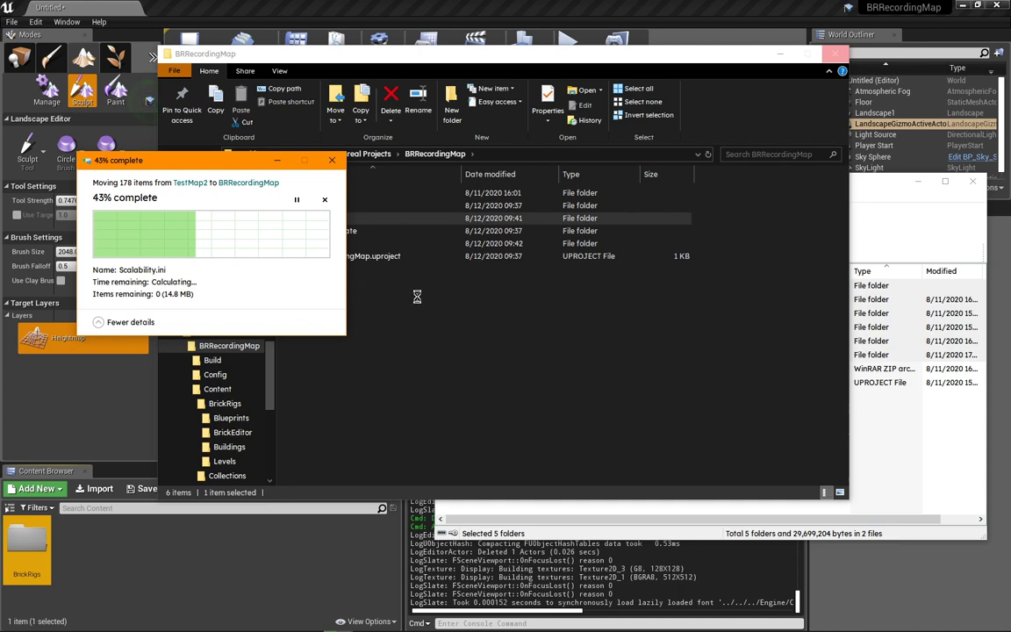
drag(212, 163, 254, 192)
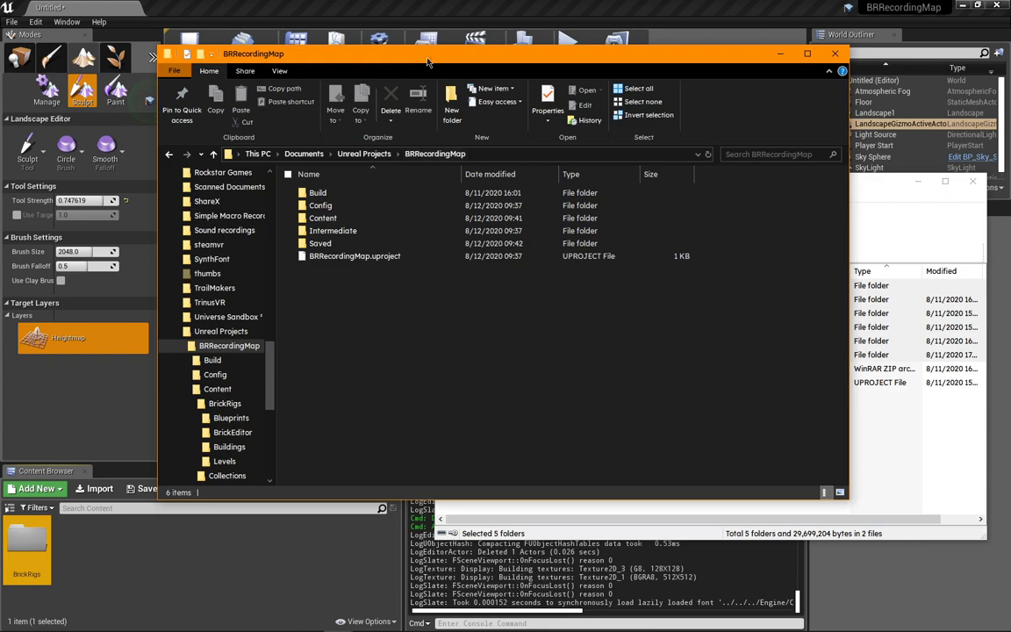
- Return to Unreal Engine and open the Content/BrickRigs/Buildings/Editors folder among the project's assets
drag(427, 62, 508, 233)
click(859, 226)
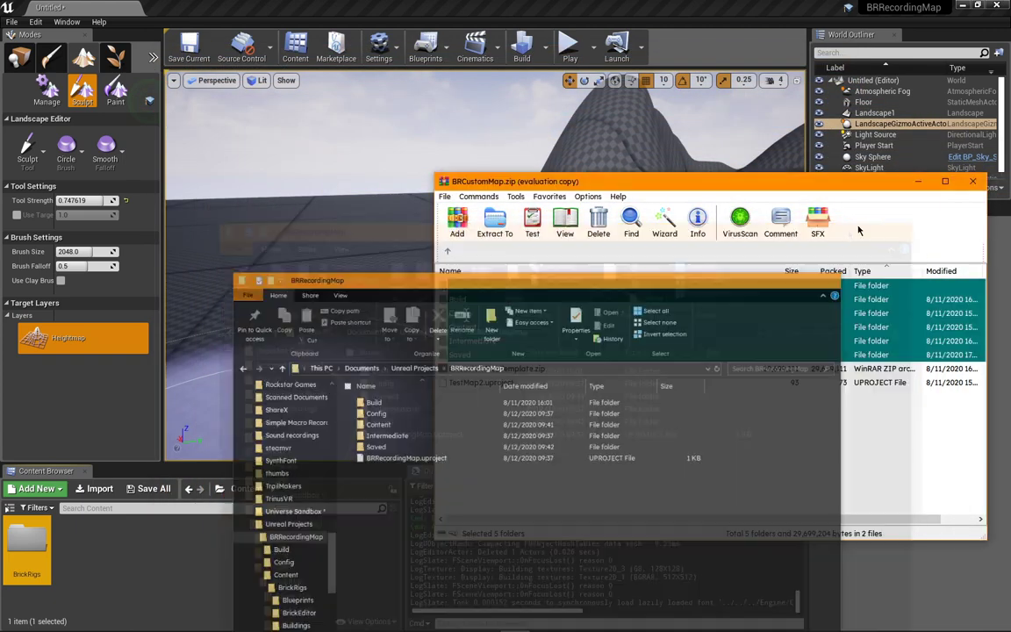
click(919, 181)
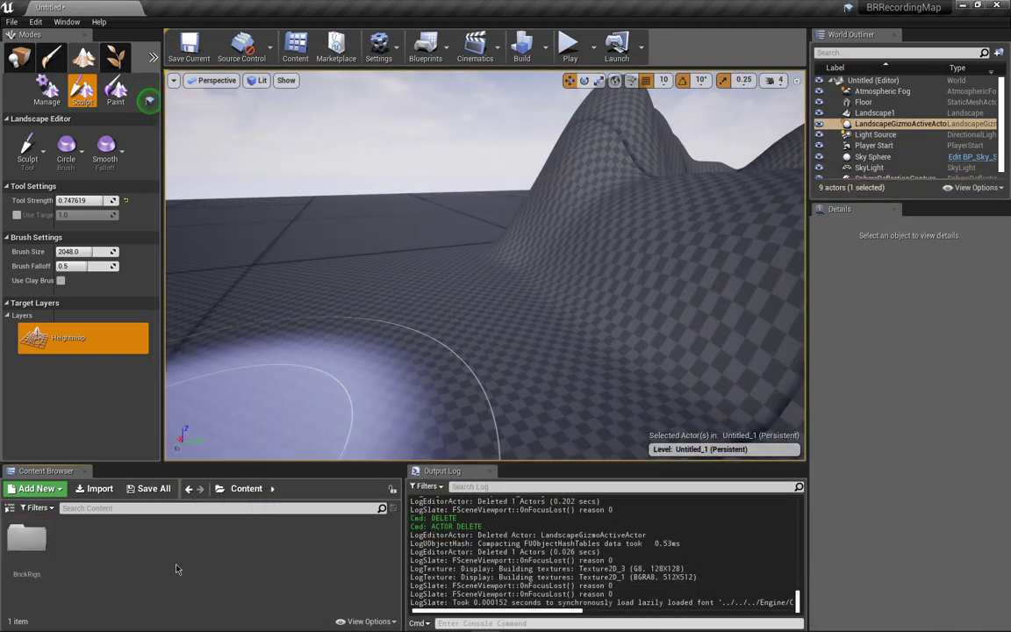
double_click(47, 549)
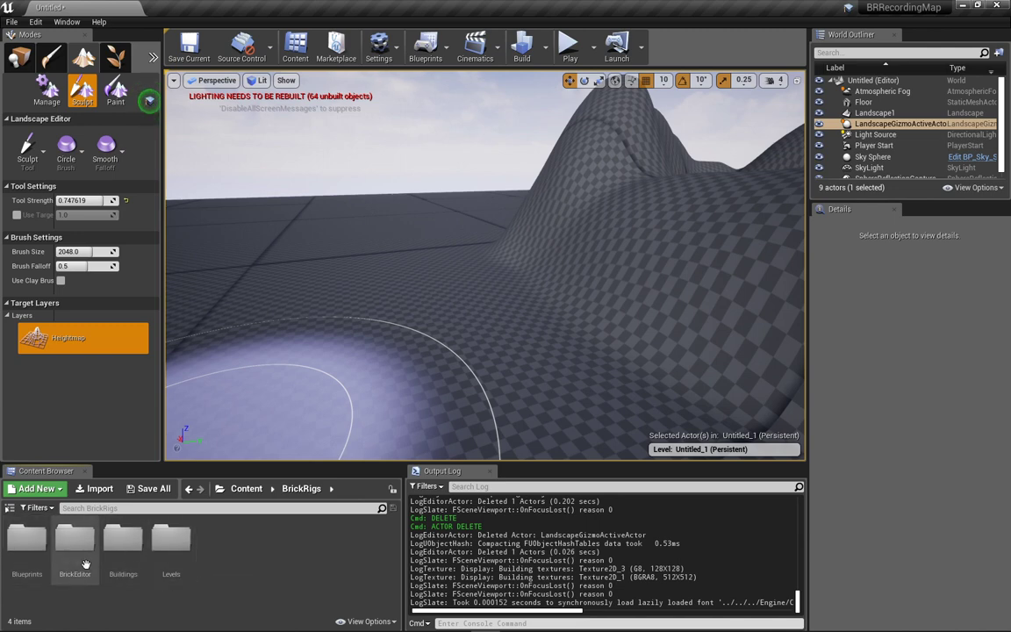
click(246, 489)
double_click(27, 537)
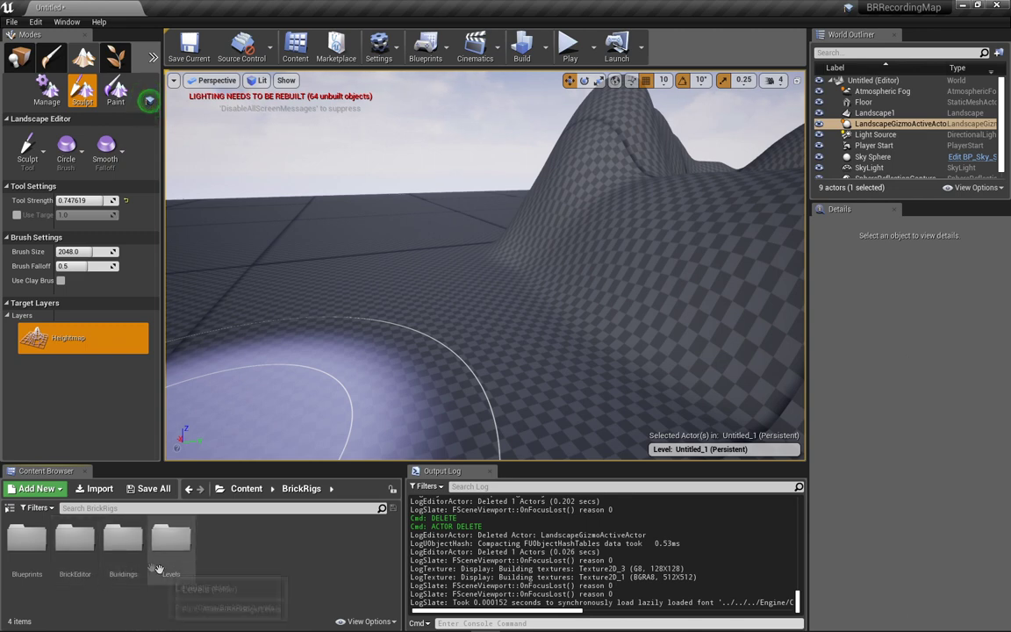
double_click(124, 539)
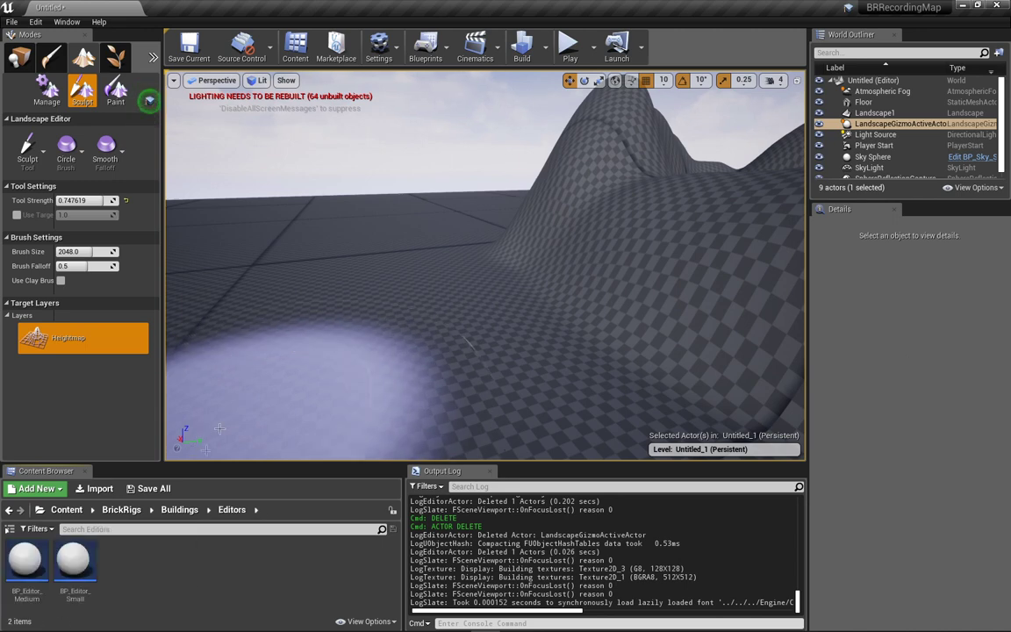
- Switch from landscape sculpting to Place mode and add BP_Editor_Medium to the flat ground at about X 1350, Y -11100
click(20, 59)
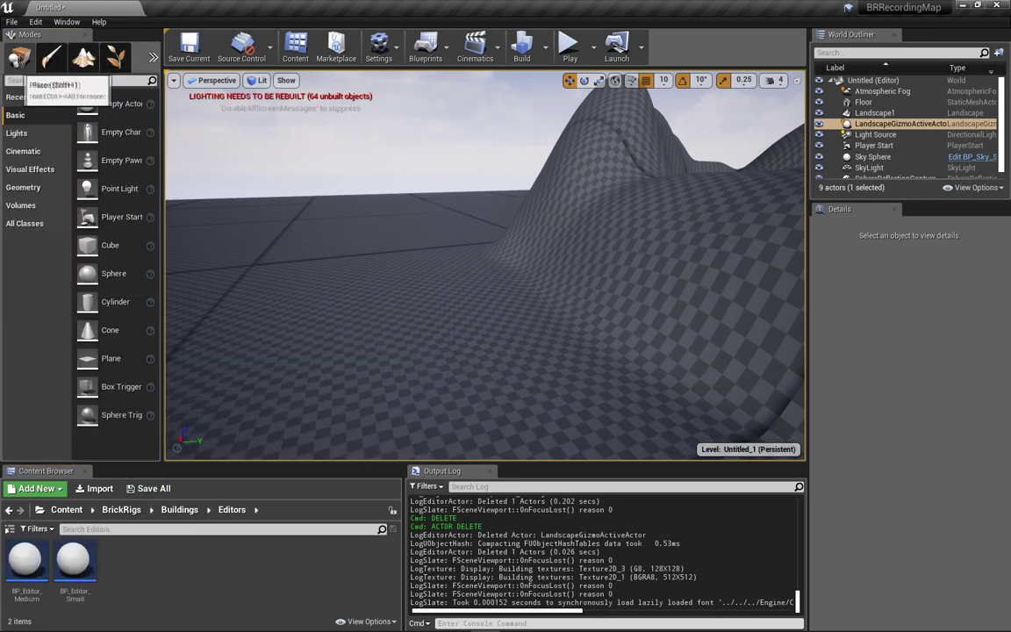
right_drag(303, 275, 310, 275)
key(w)
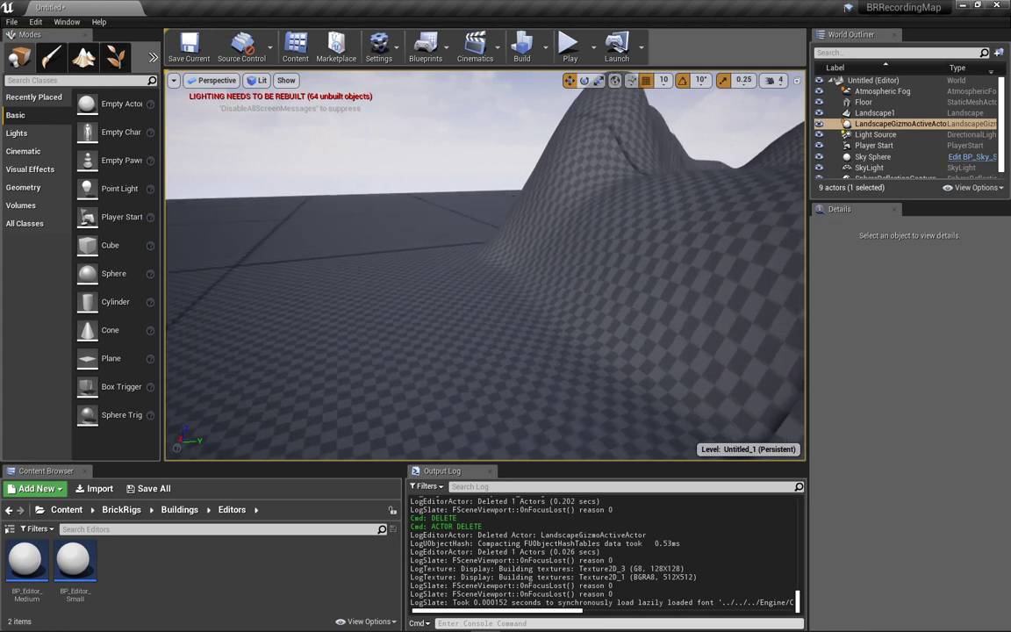
right_drag(431, 293, 432, 293)
key(s)
right_drag(311, 301, 250, 304)
click(27, 563)
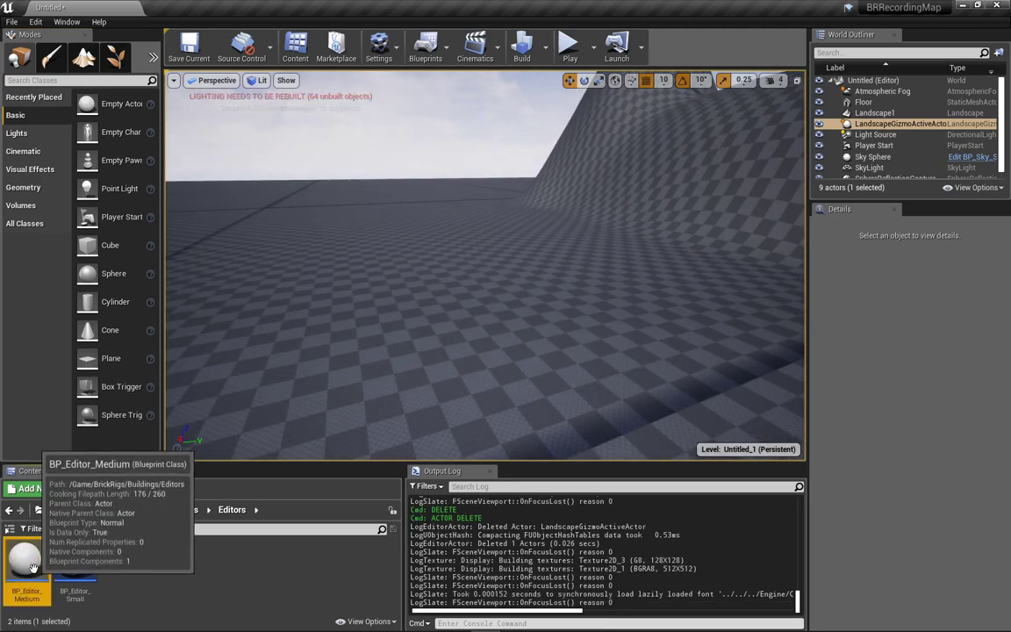
drag(33, 564, 259, 340)
drag(390, 288, 388, 286)
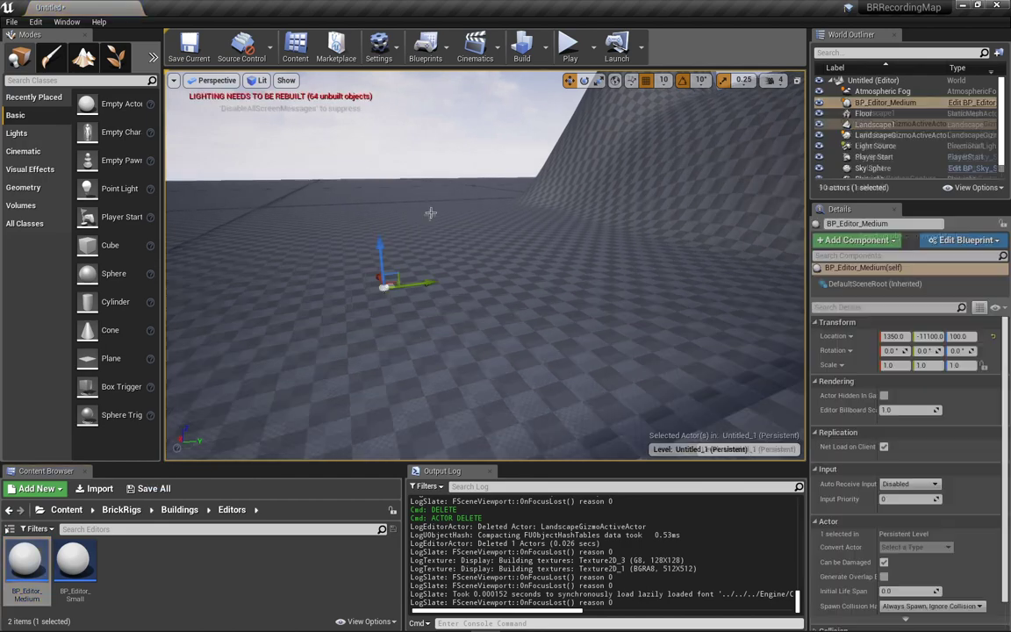
- Raise the BP_Editor_Medium actor slightly off the ground to a Z location of 120
right_drag(368, 232, 368, 233)
key(w)
right_drag(358, 288, 359, 288)
right_drag(473, 172, 404, 186)
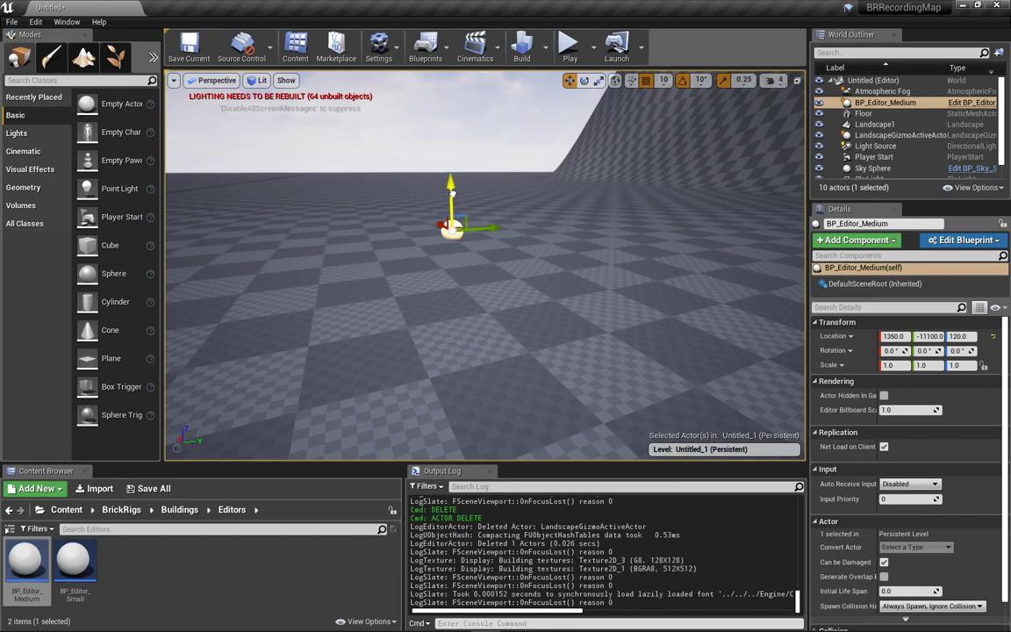
scroll(593, 151, down, 1)
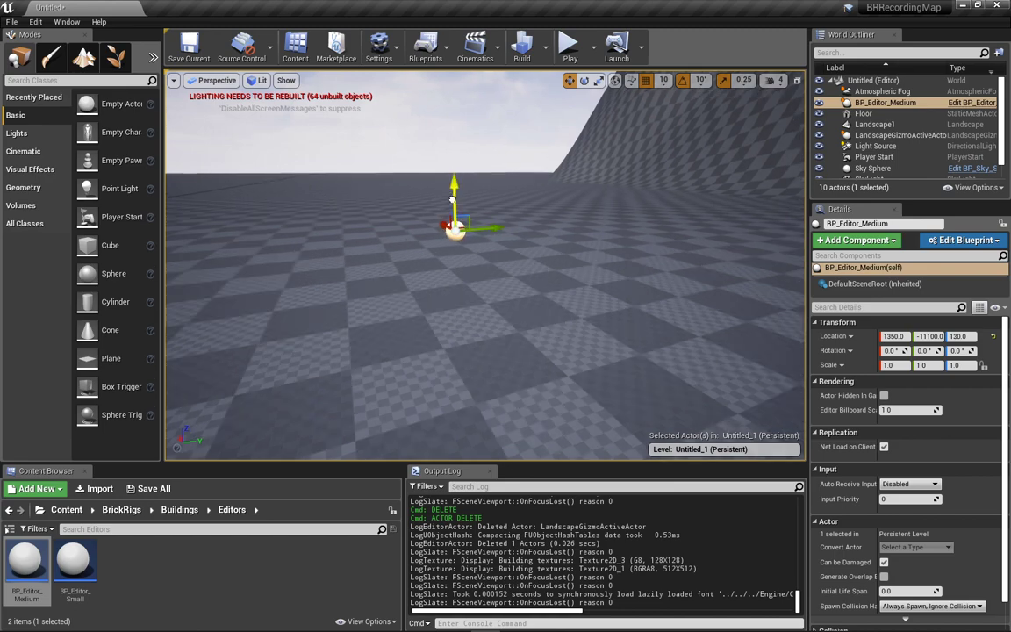
scroll(593, 216, down, 3)
right_drag(594, 209, 594, 209)
key(s)
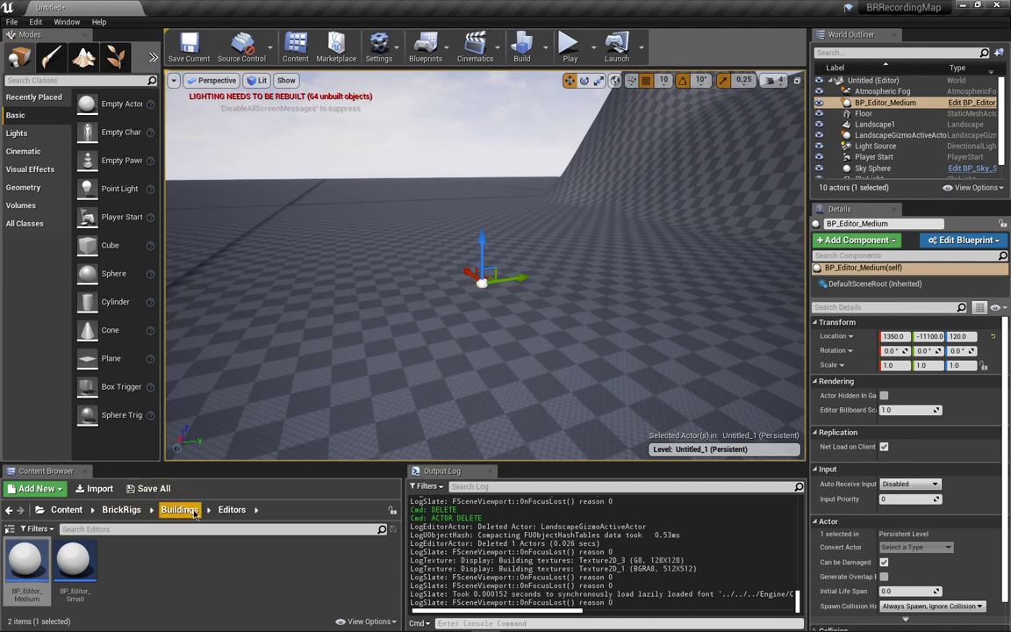
- Place BP_BrickEditor from the BrickRigs/BrickEditor folder on the ground beside BP_Editor_Medium, at about X 1250, Y -11600
click(179, 510)
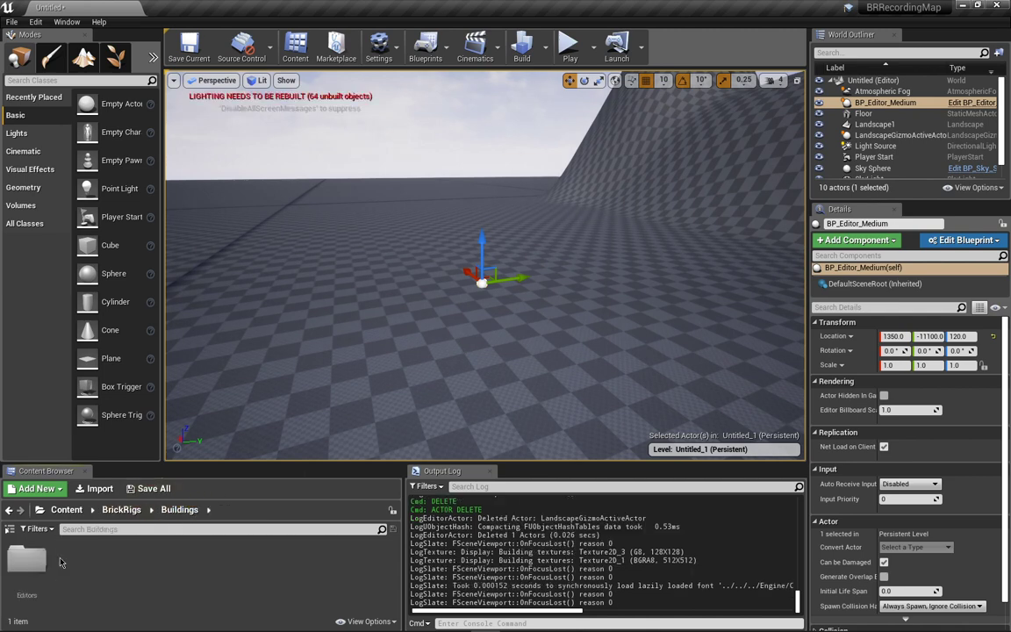
click(108, 511)
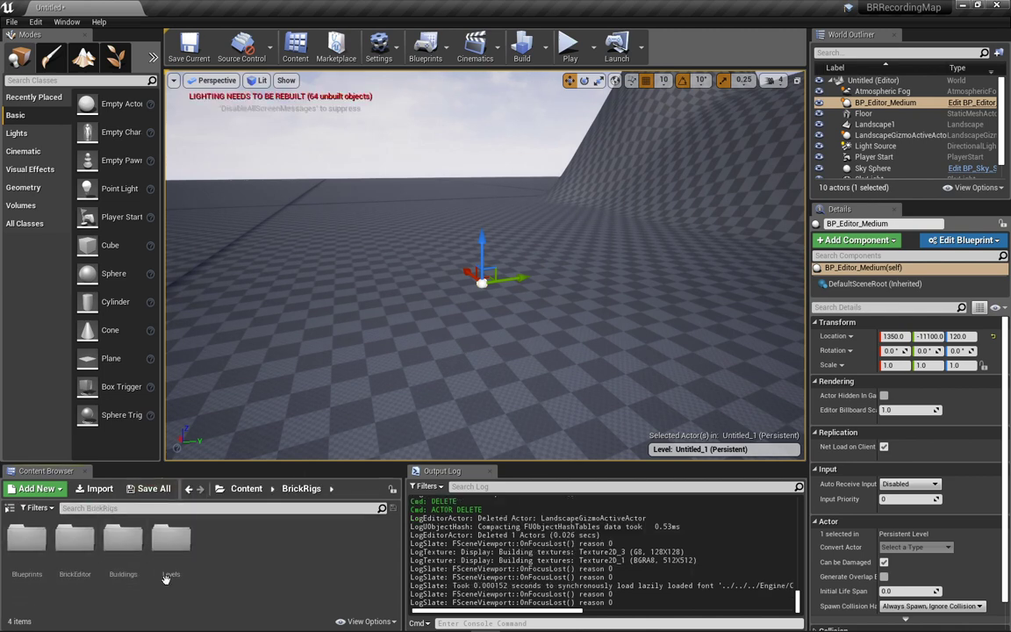
click(74, 540)
double_click(75, 540)
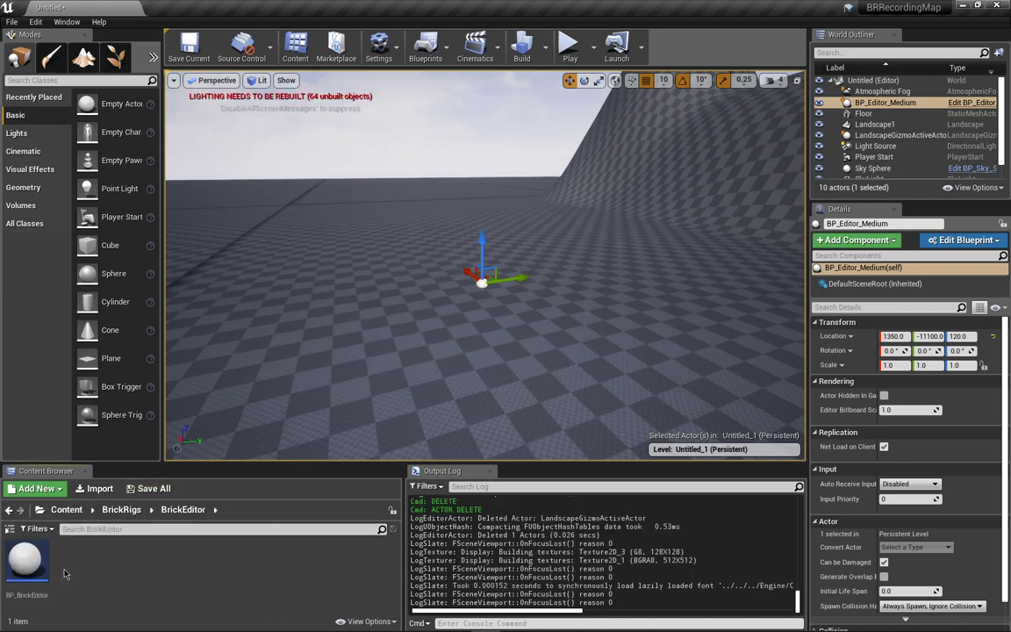
drag(26, 562, 539, 417)
drag(390, 317, 389, 317)
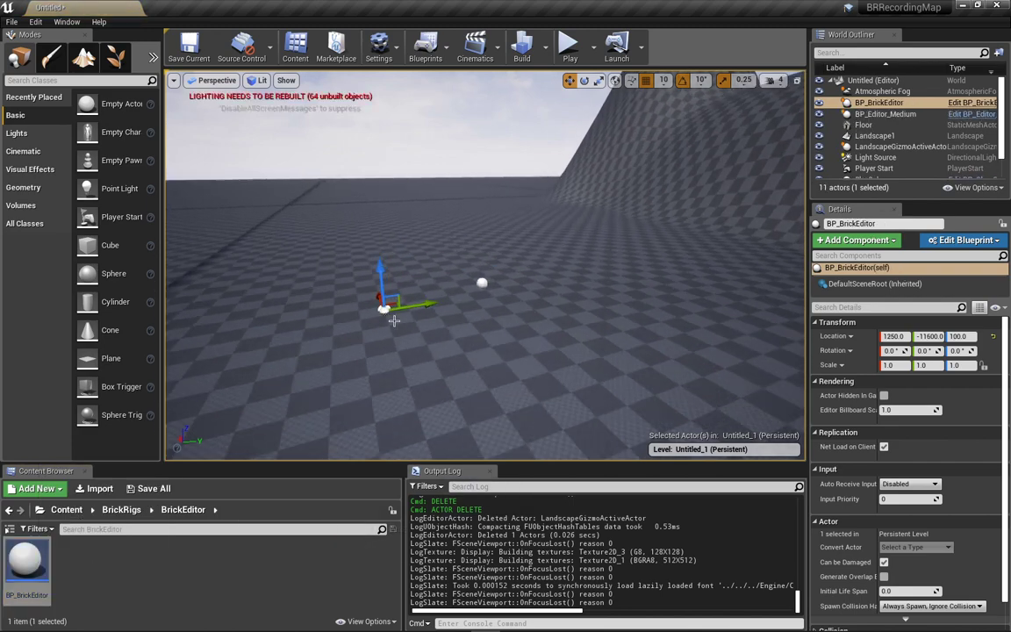
- Raise the BP_BrickEditor actor high above the landscape to a Z location of 5600
scroll(492, 289, down, 6)
scroll(492, 254, down, 5)
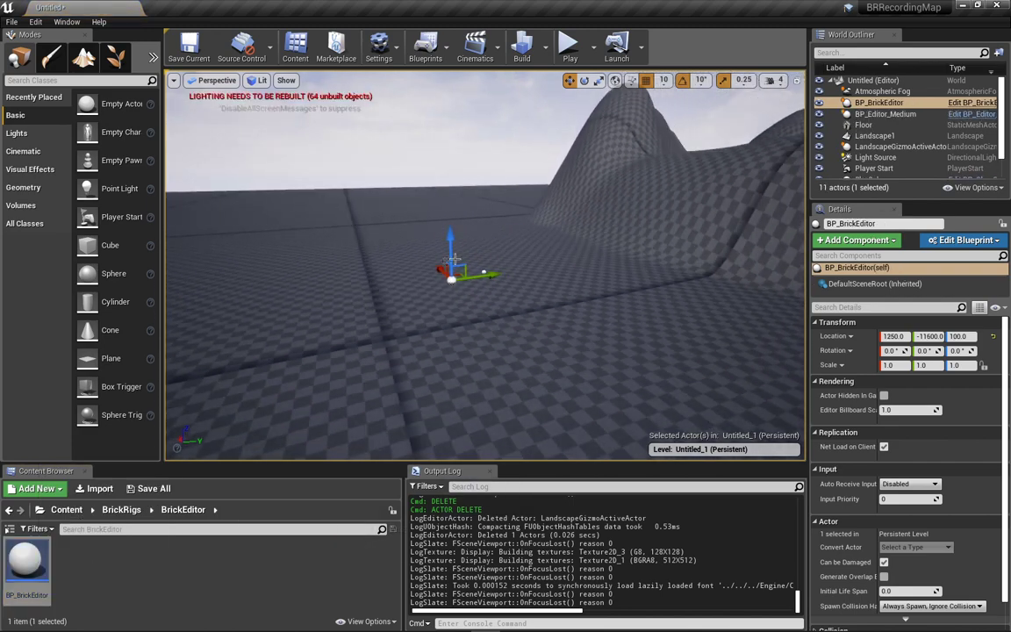
scroll(504, 246, down, 6)
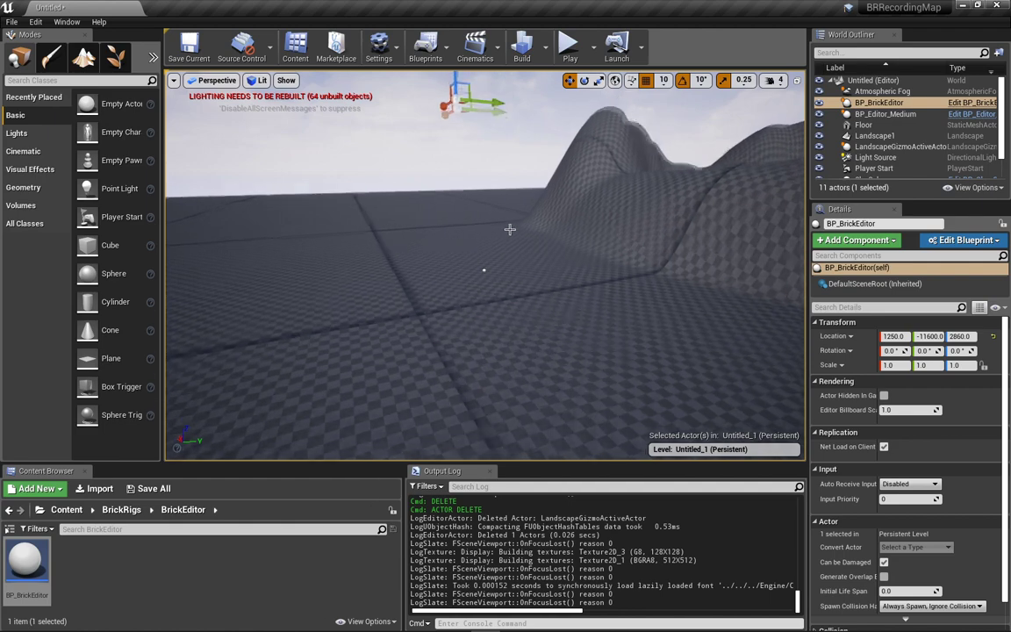
right_drag(510, 228, 510, 206)
middle_drag(509, 229, 509, 192)
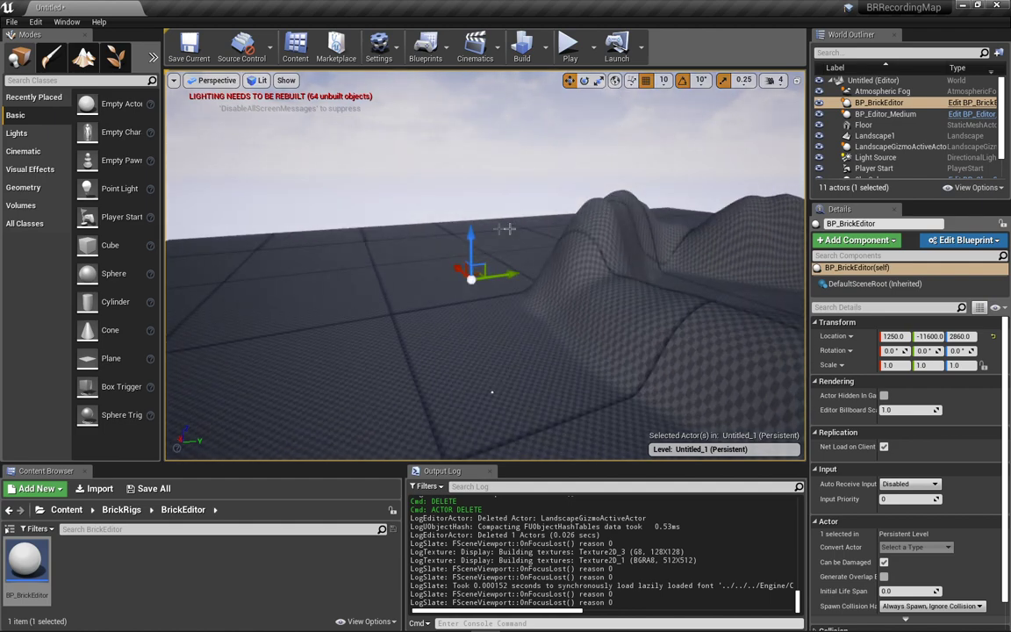
drag(471, 250, 471, 91)
right_drag(501, 203, 557, 196)
key(w)
key(w)
key(w)
right_drag(430, 290, 418, 211)
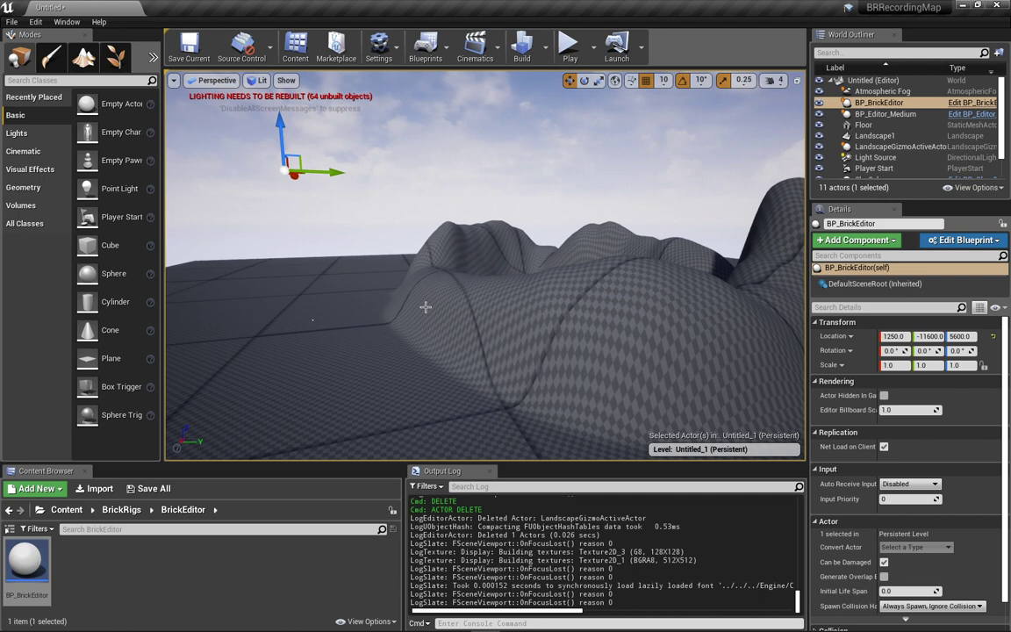
- Save the level as Desert in the BrickRigs/Levels folder, replacing the existing Desert level
key(ctrl+s)
click(351, 162)
double_click(352, 163)
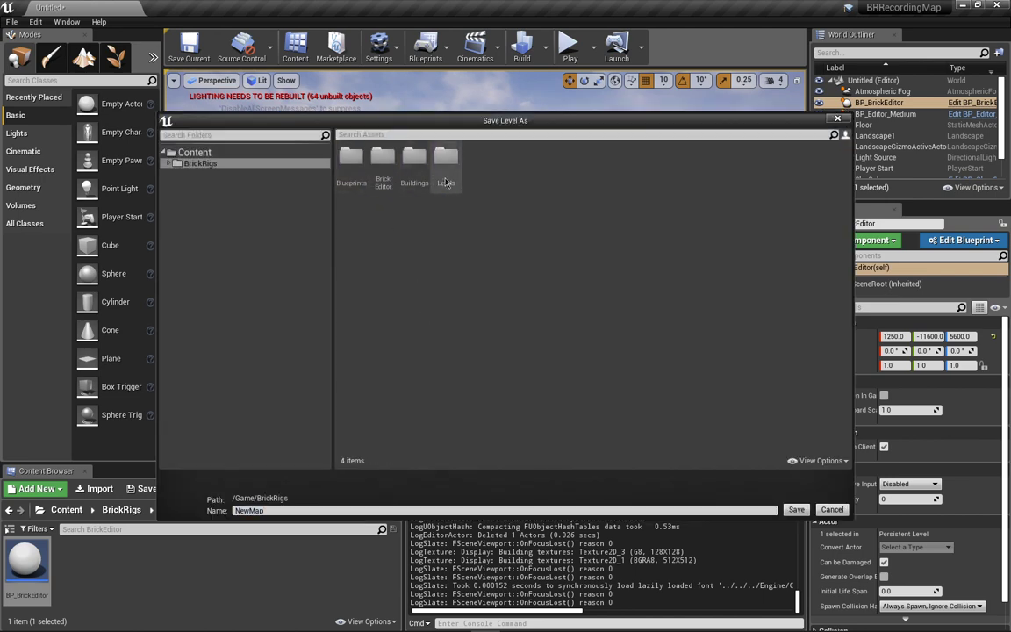
double_click(446, 182)
click(364, 177)
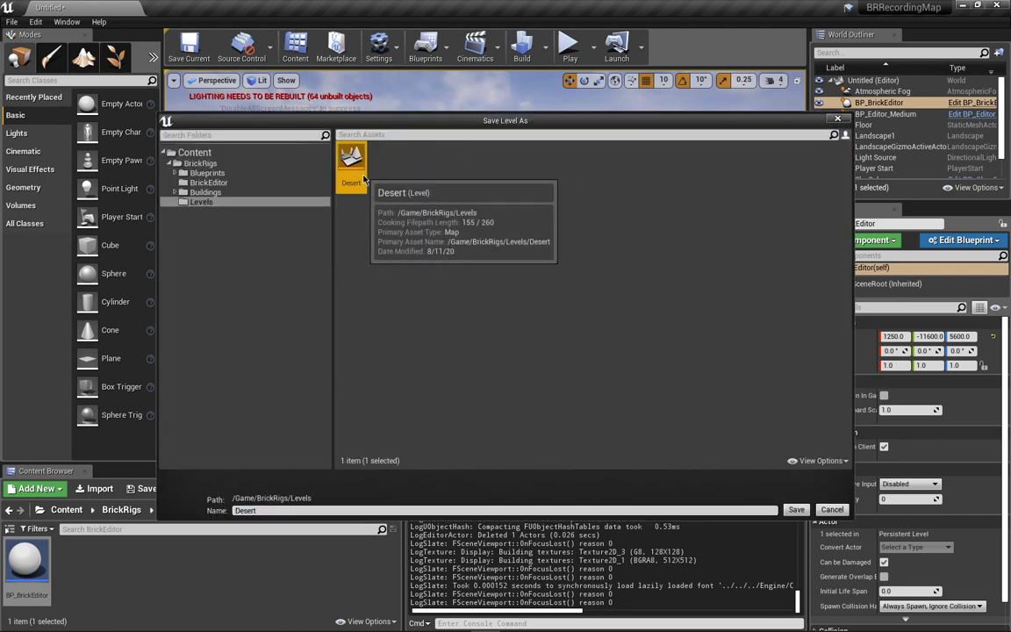
click(796, 509)
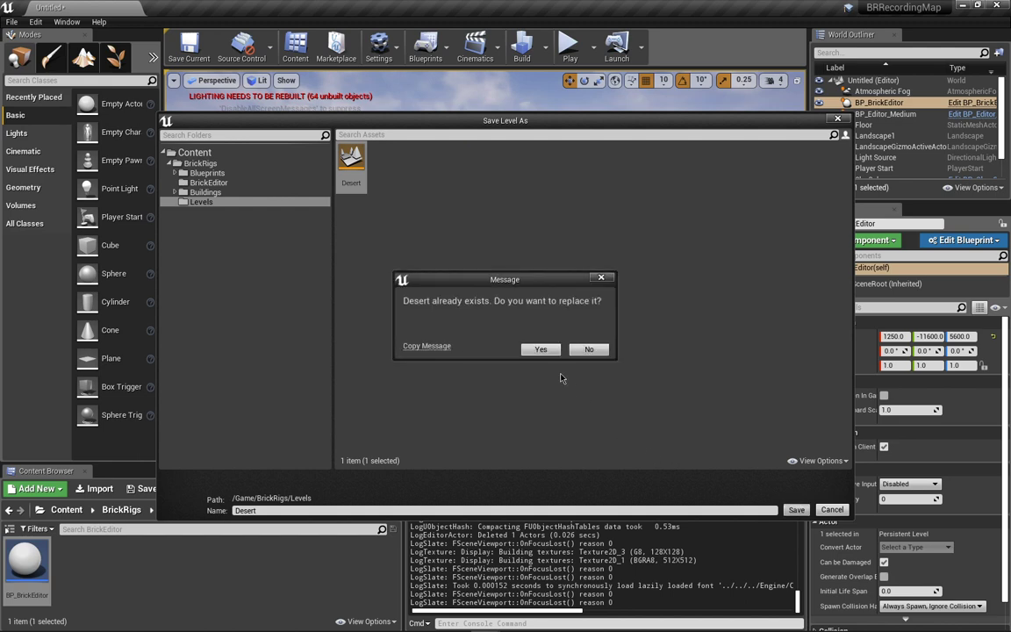
click(541, 350)
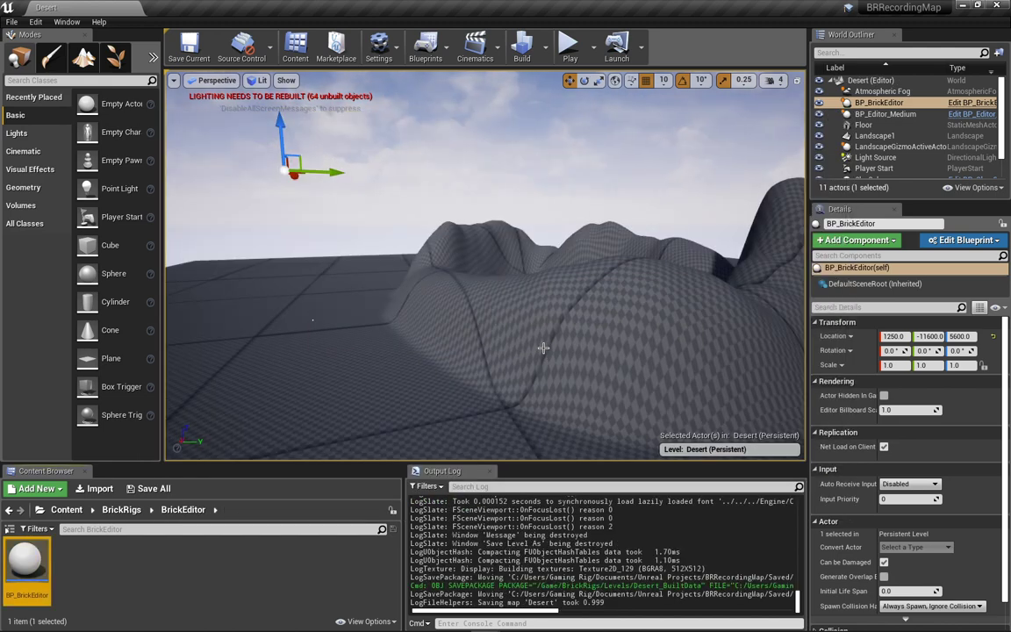
- Cook the project's content for Windows
right_drag(312, 320, 395, 285)
right_drag(580, 352, 519, 352)
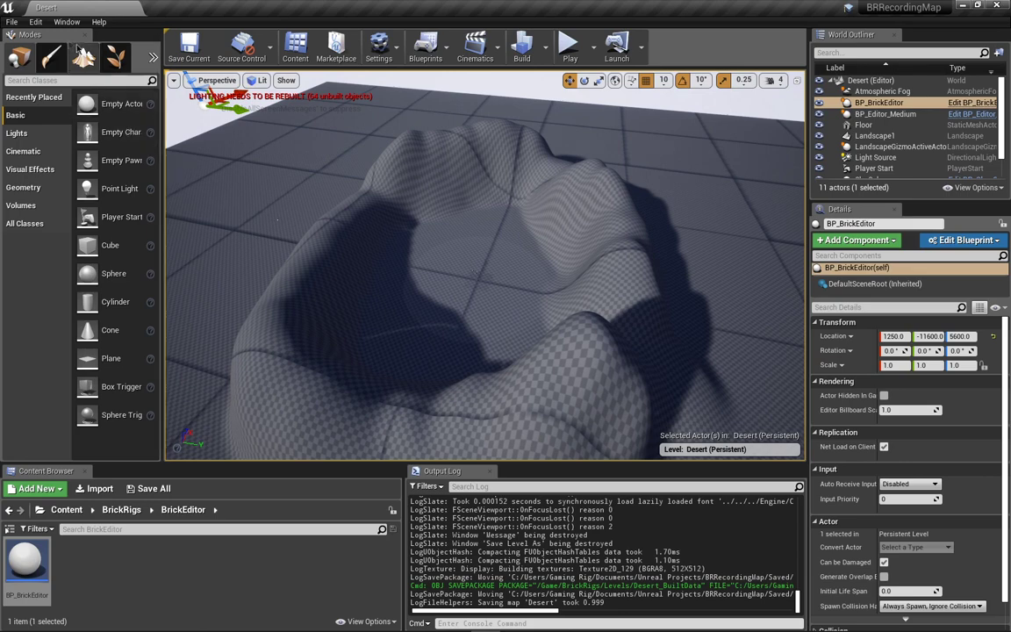
click(12, 26)
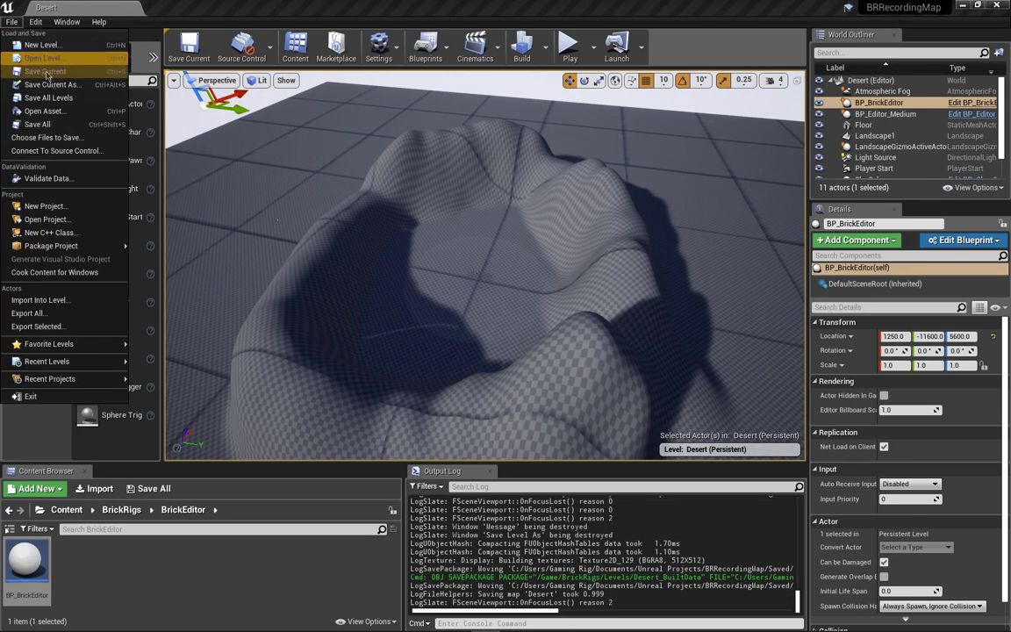
mouse_move(72, 250)
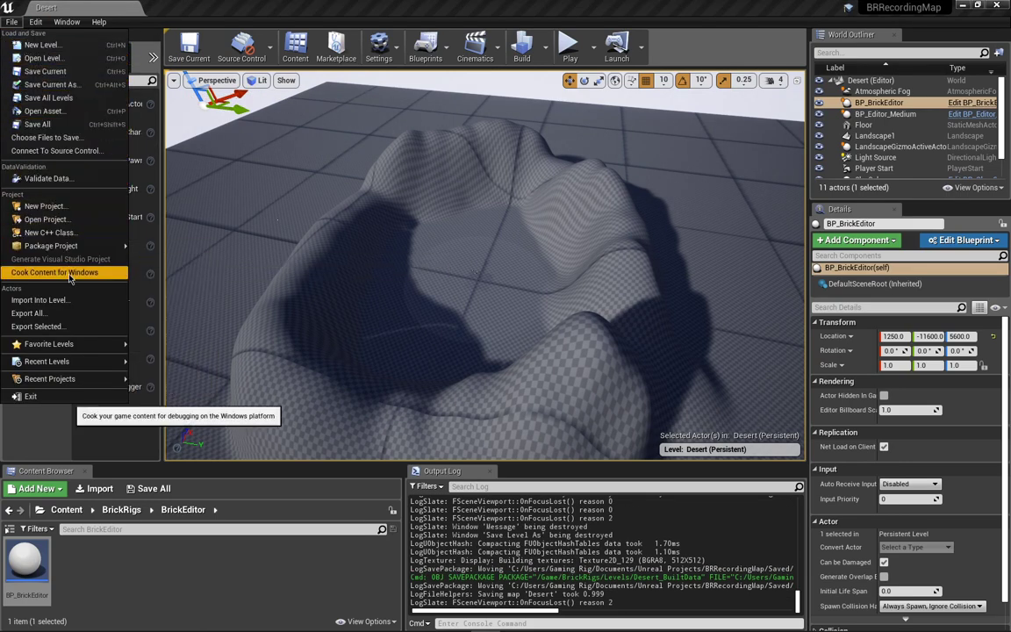
click(70, 273)
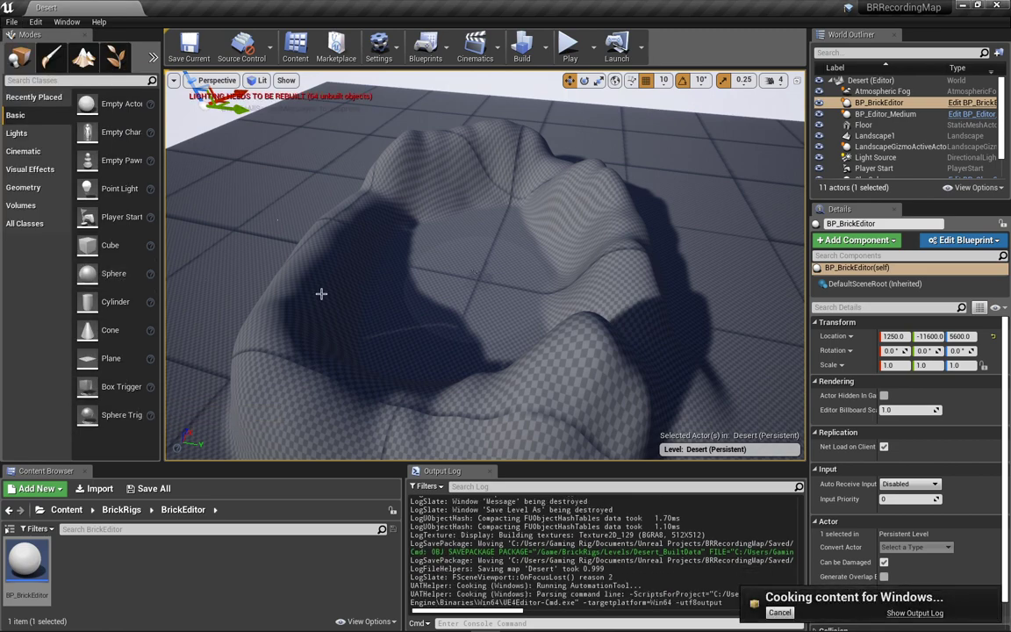
mouse_move(372, 324)
right_down()
mouse_move(386, 309)
mouse_move(372, 324)
right_up()
mouse_move(554, 406)
right_down()
mouse_move(543, 457)
mouse_move(537, 439)
mouse_move(554, 407)
right_up()
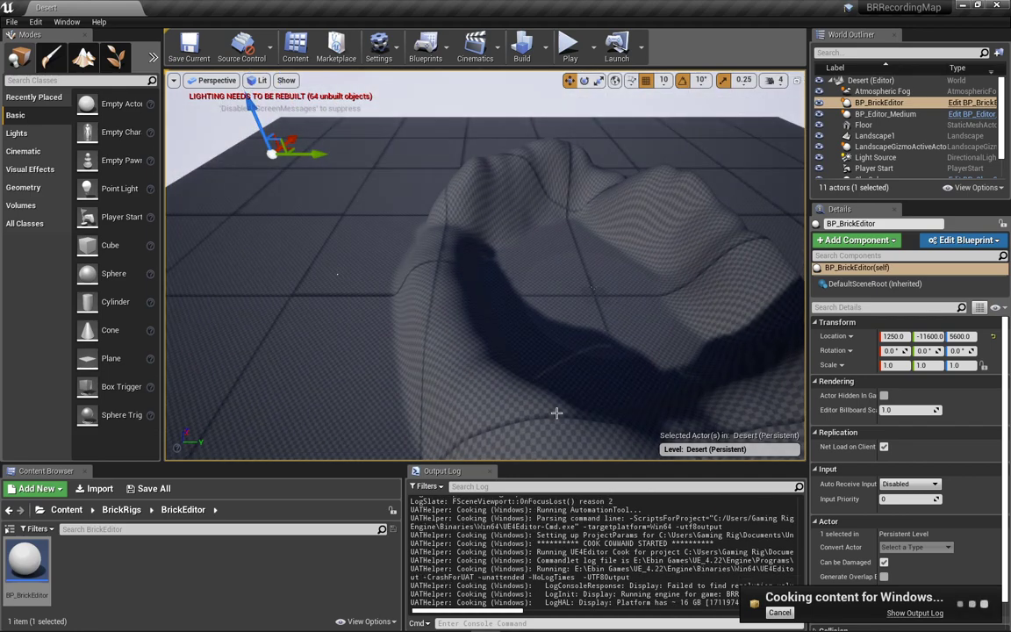
right_drag(557, 412, 501, 421)
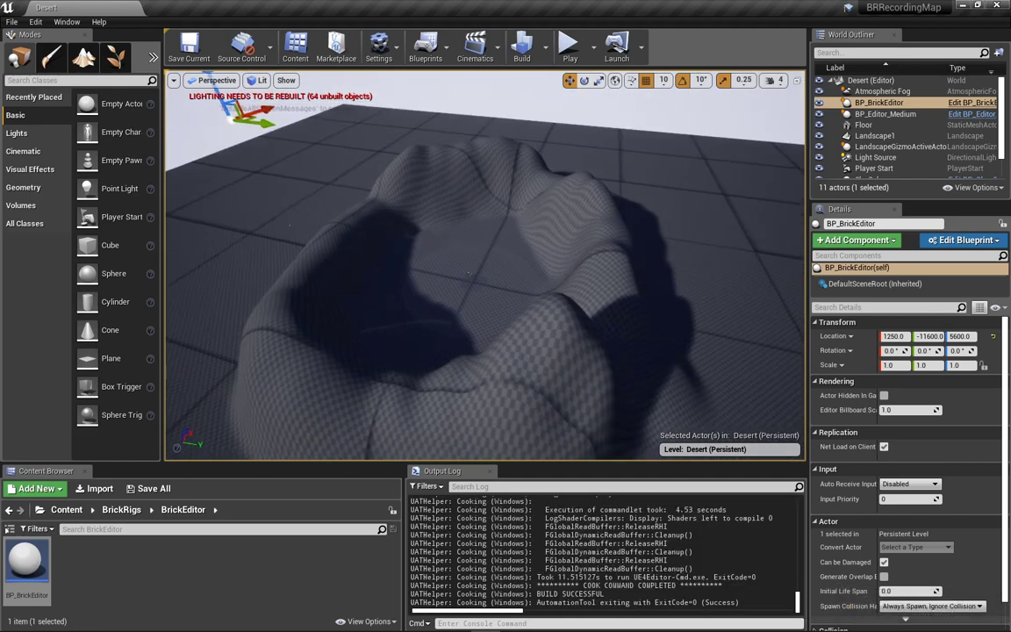
mouse_move(457, 360)
right_down()
mouse_move(439, 318)
mouse_move(436, 337)
mouse_move(456, 346)
right_up()
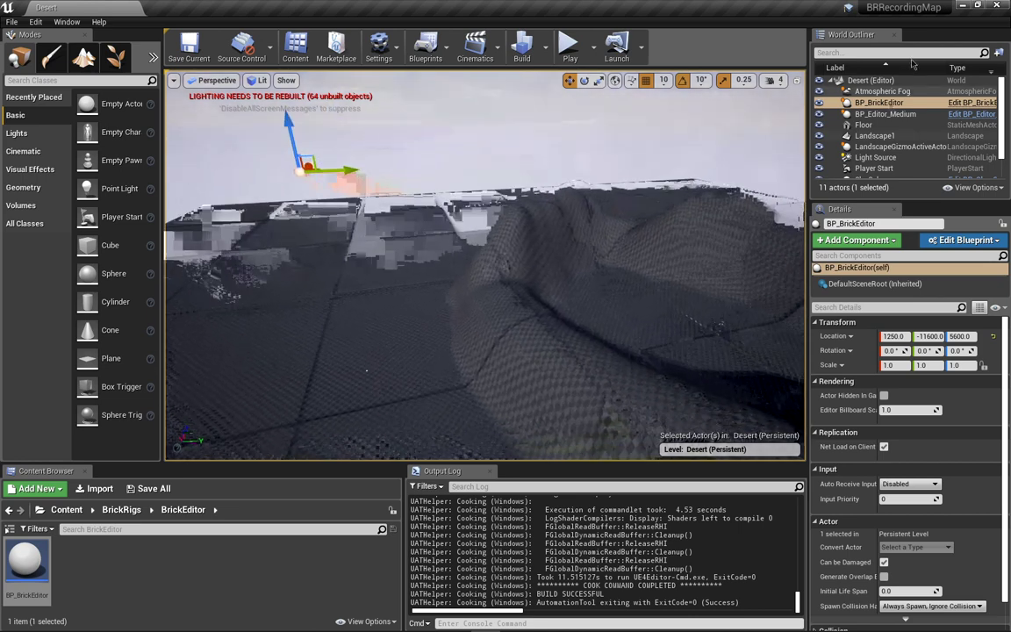
- In the Illusory Mod Unlocker Installer, choose the game's Brick Rigs/BrickRigs/Binaries/Win64 folder as the target, and close the installer without patching
click(987, 9)
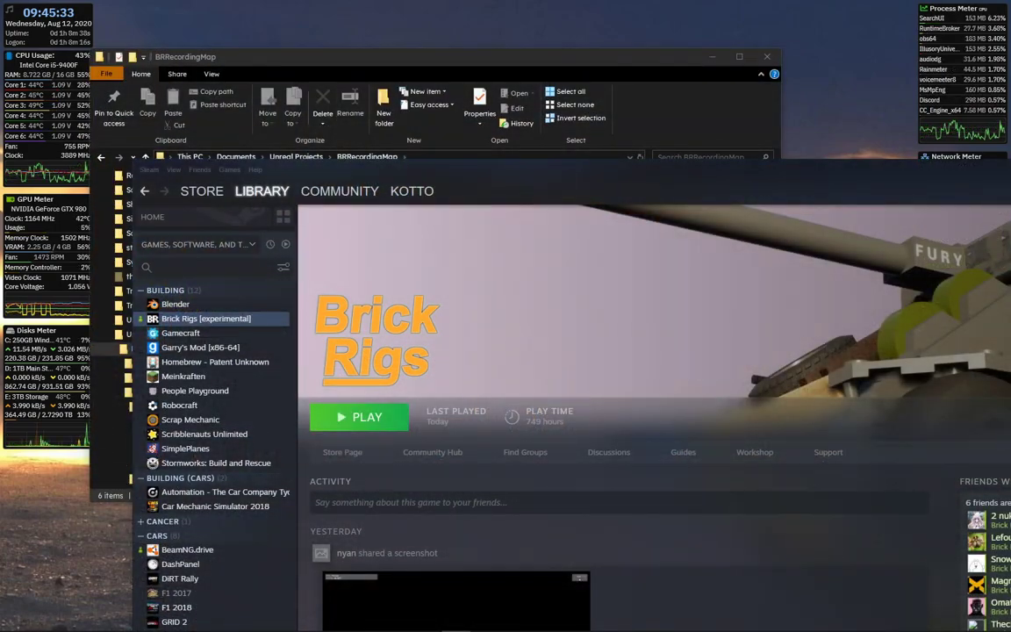
drag(130, 46, 536, 130)
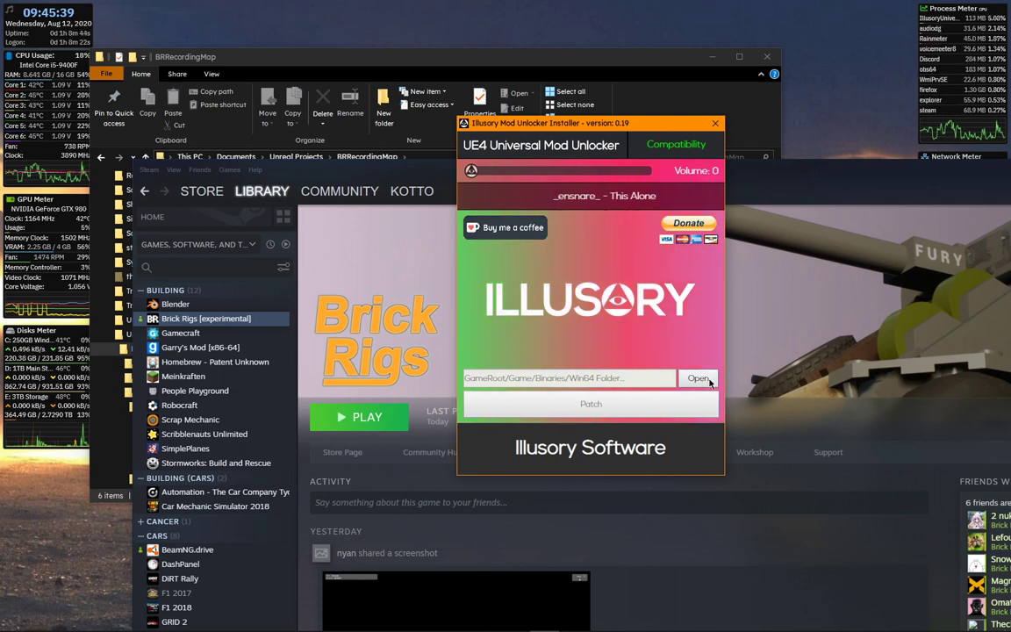
click(698, 380)
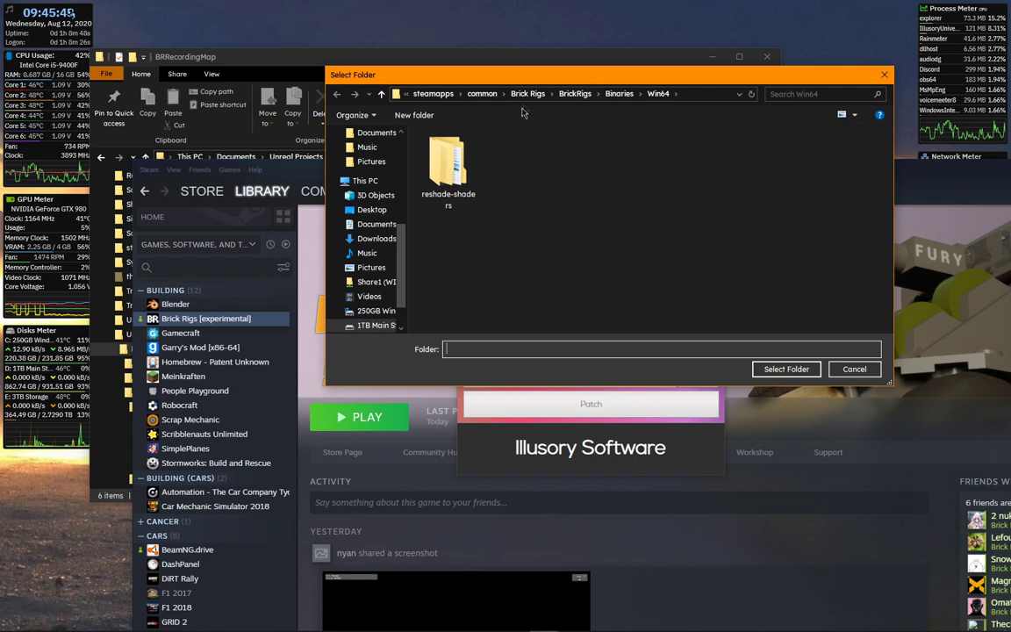
click(433, 93)
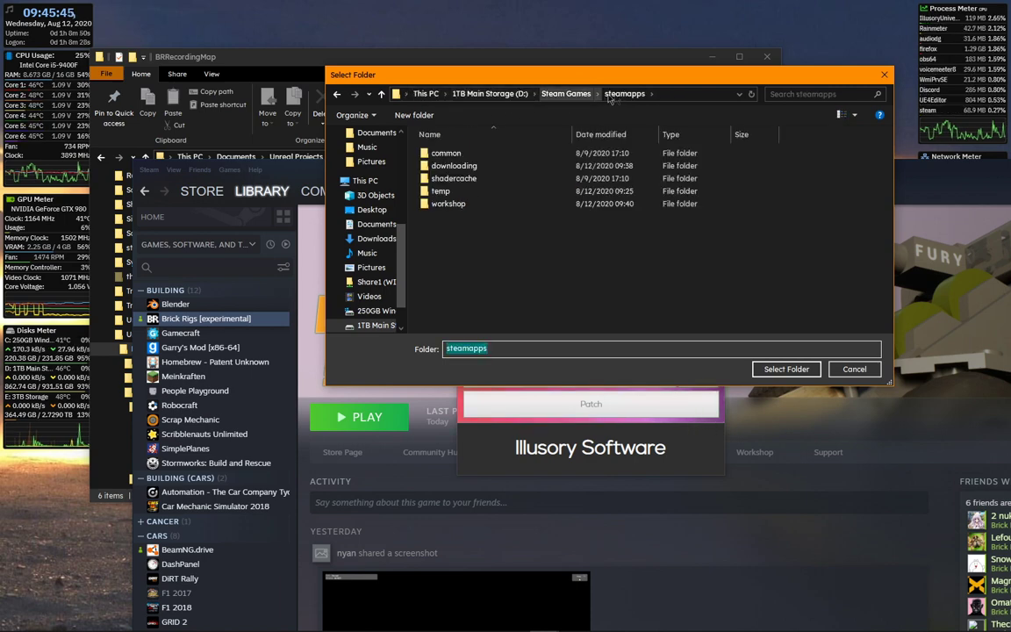
double_click(499, 156)
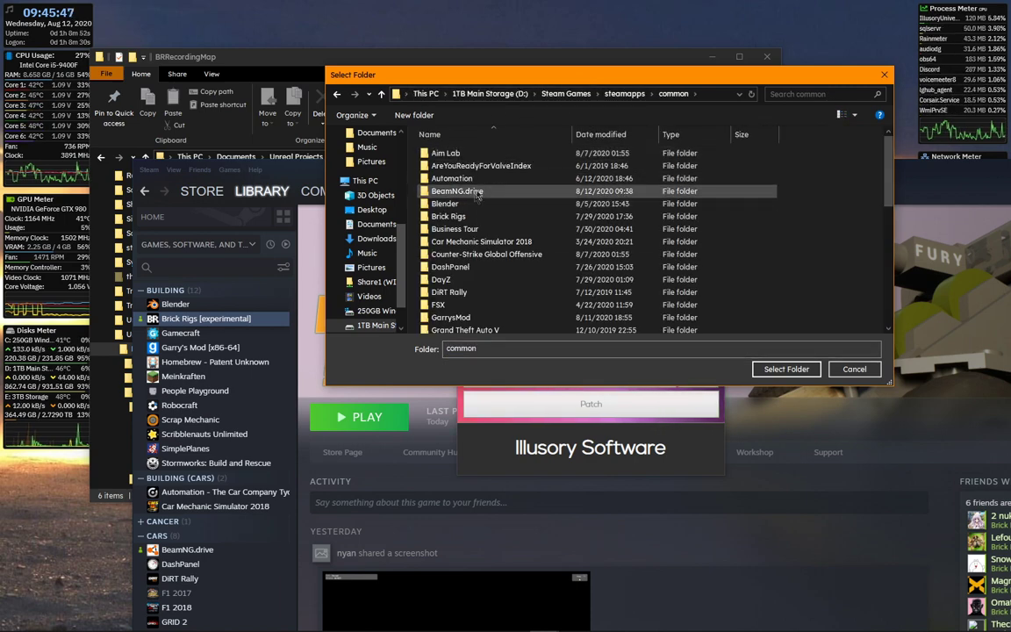
double_click(466, 216)
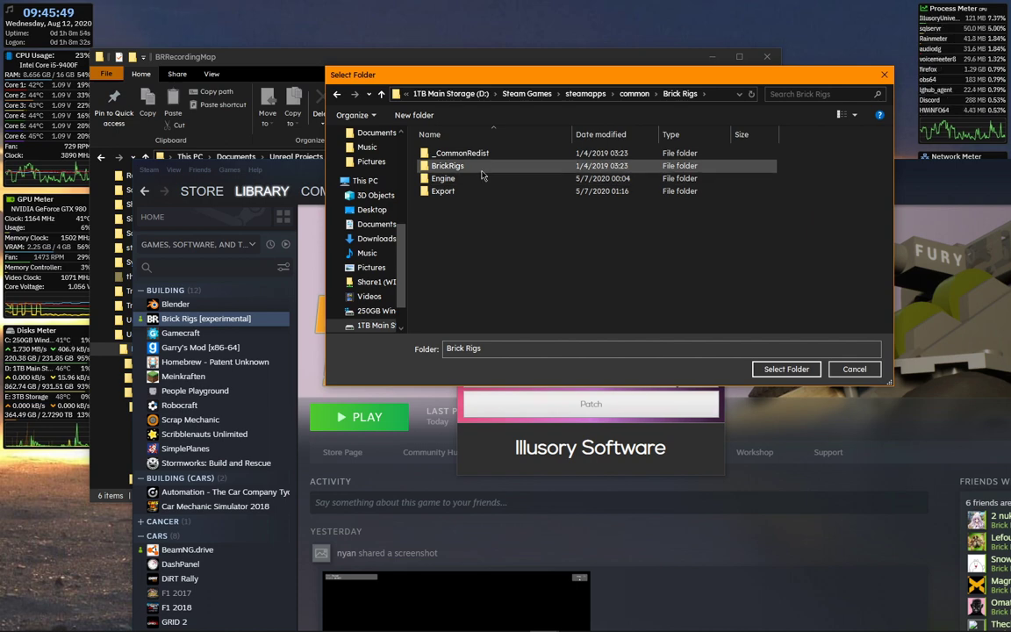
double_click(482, 168)
double_click(493, 157)
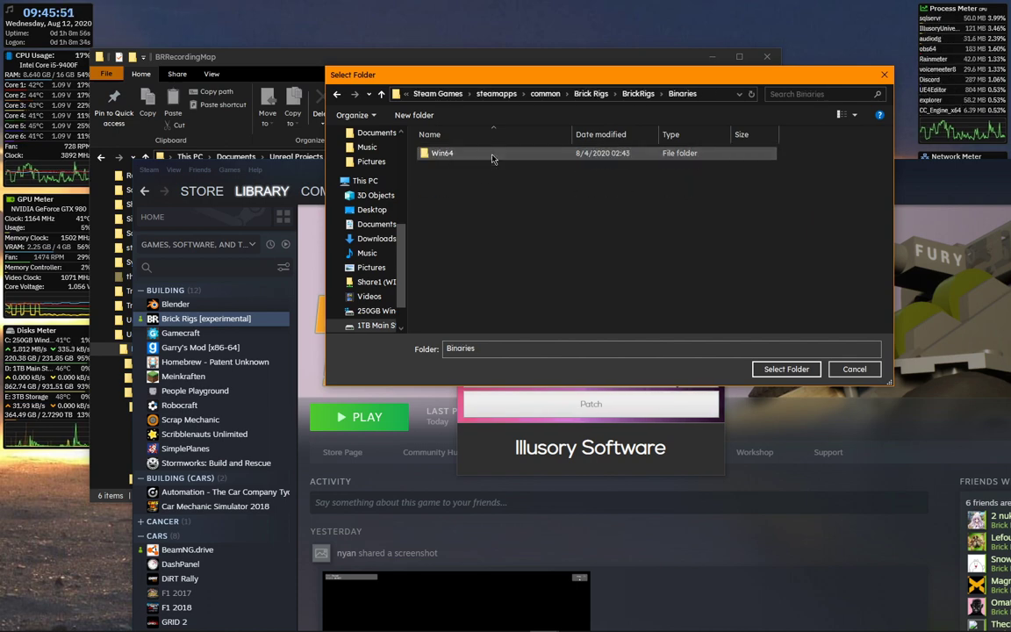
click(492, 156)
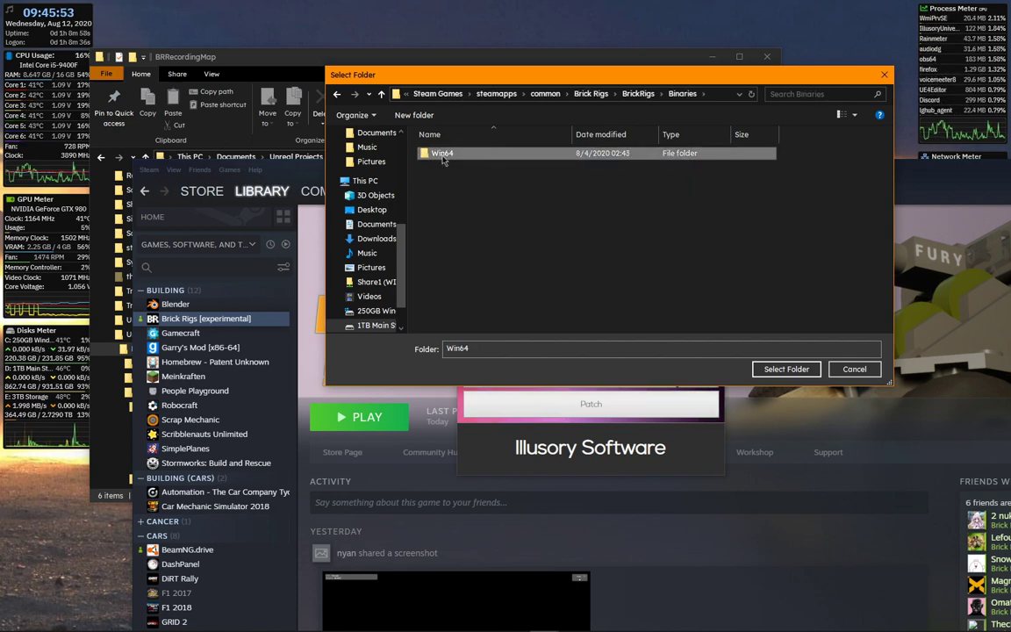
click(786, 369)
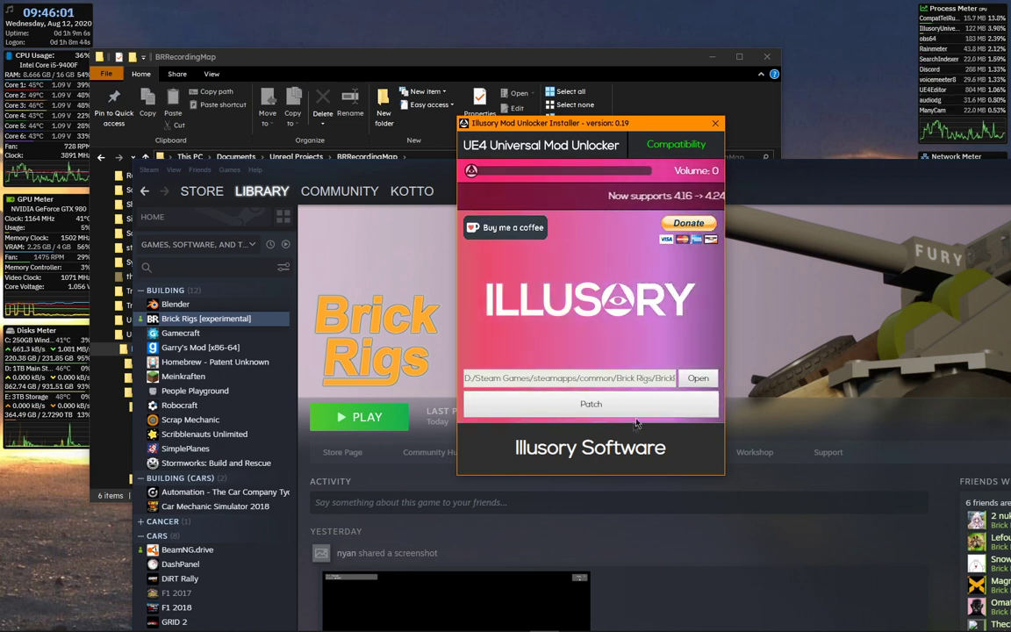
click(716, 124)
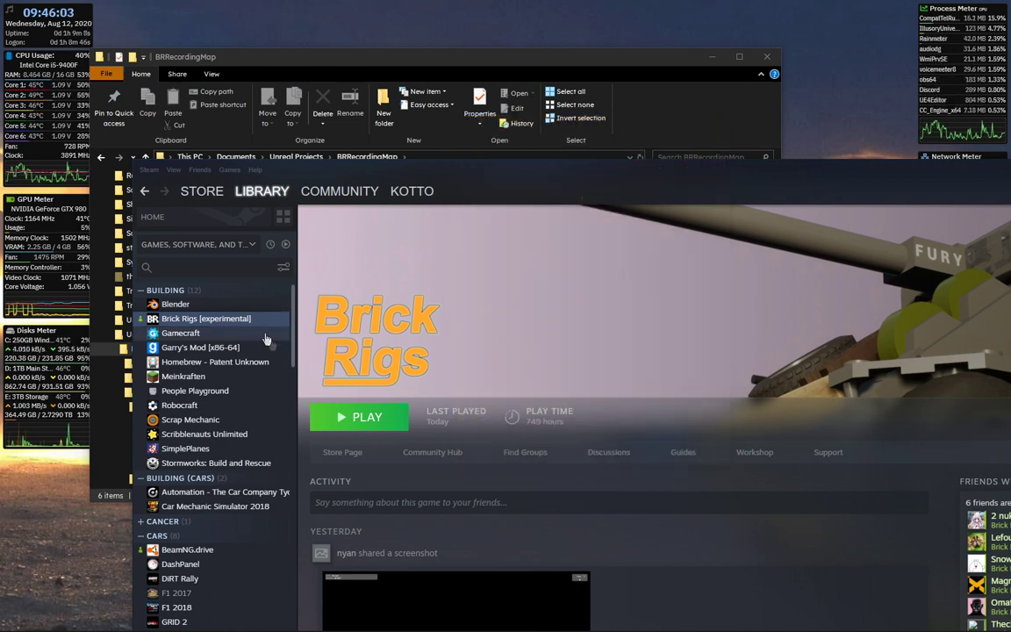
- Browse the local files of Brick Rigs from the Steam library and bring the folder window into view
right_click(257, 323)
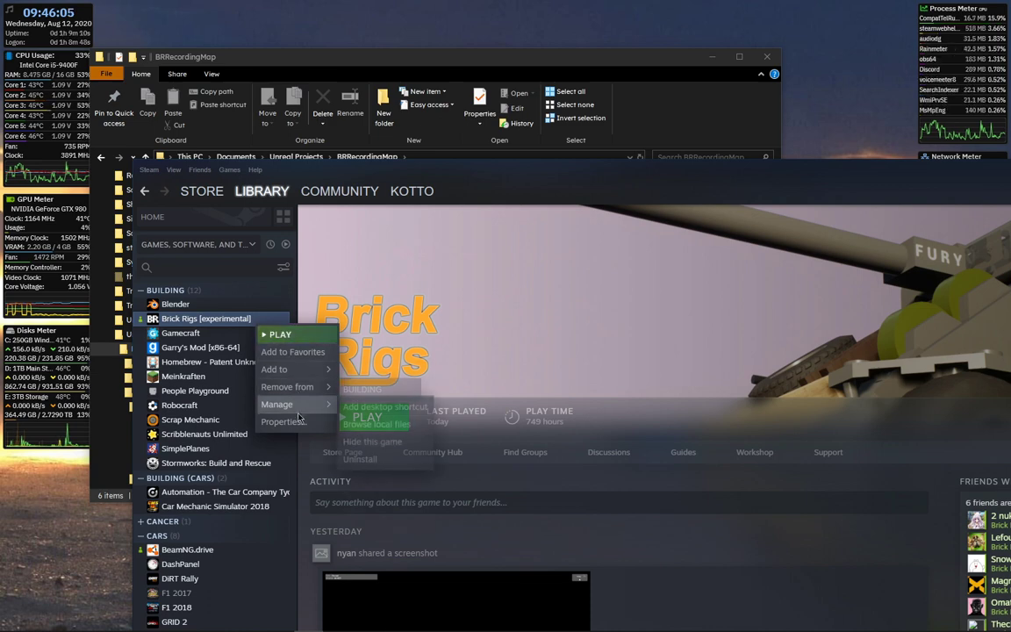
mouse_move(299, 409)
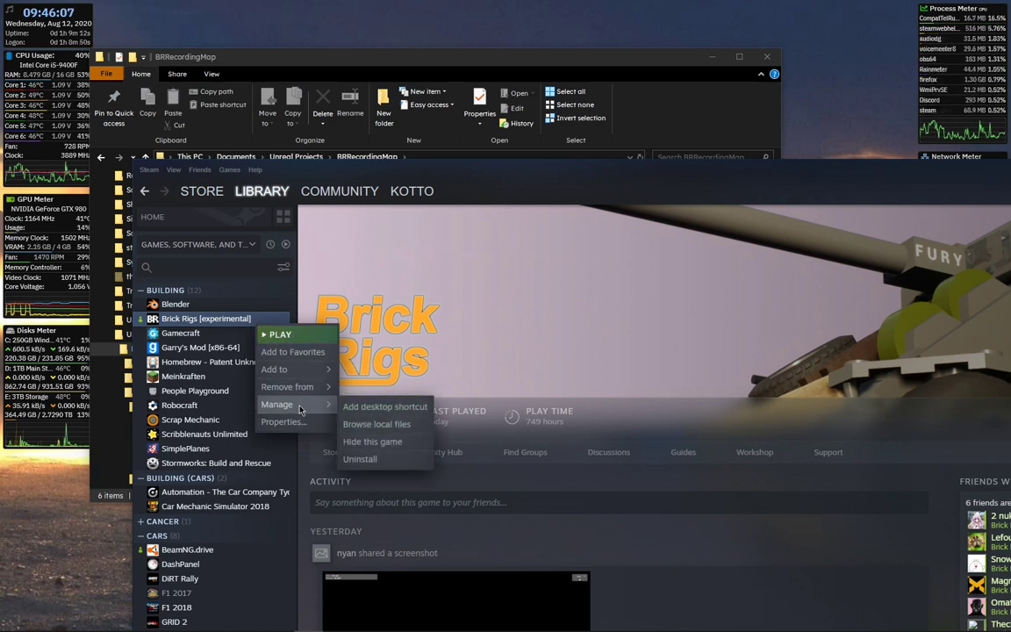
click(399, 424)
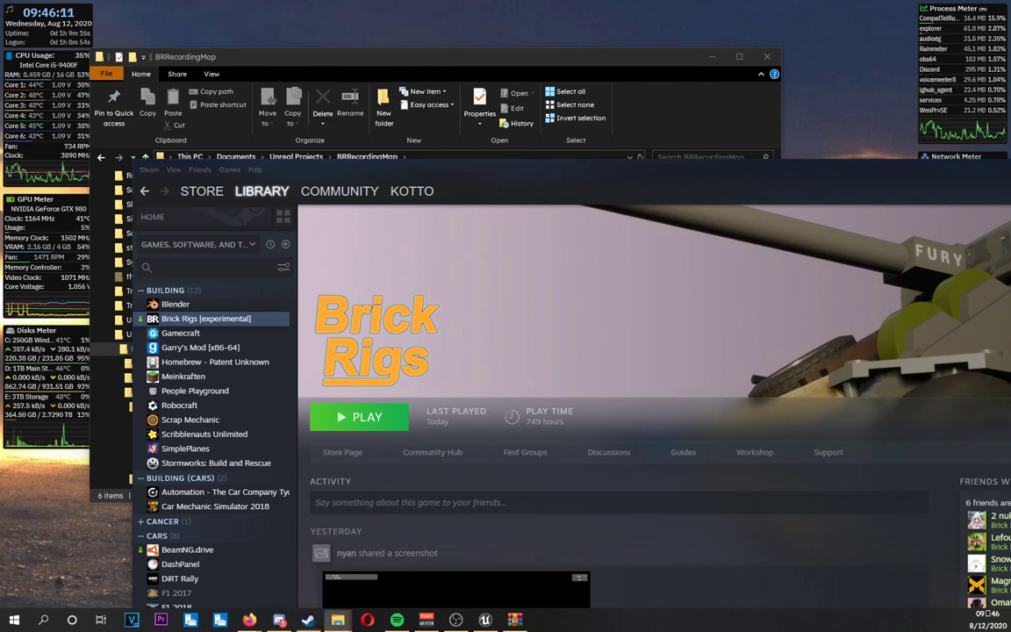
drag(530, 175, 813, 171)
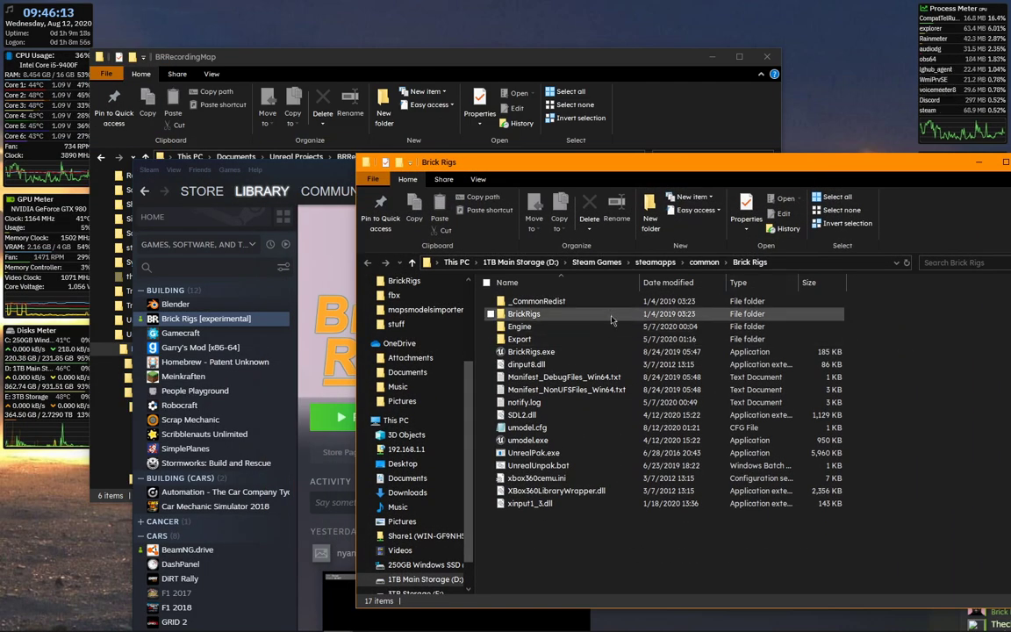
- Delete the Assets and Levels folders from the game's BrickRigs/Content/BrickRigs folder
double_click(610, 316)
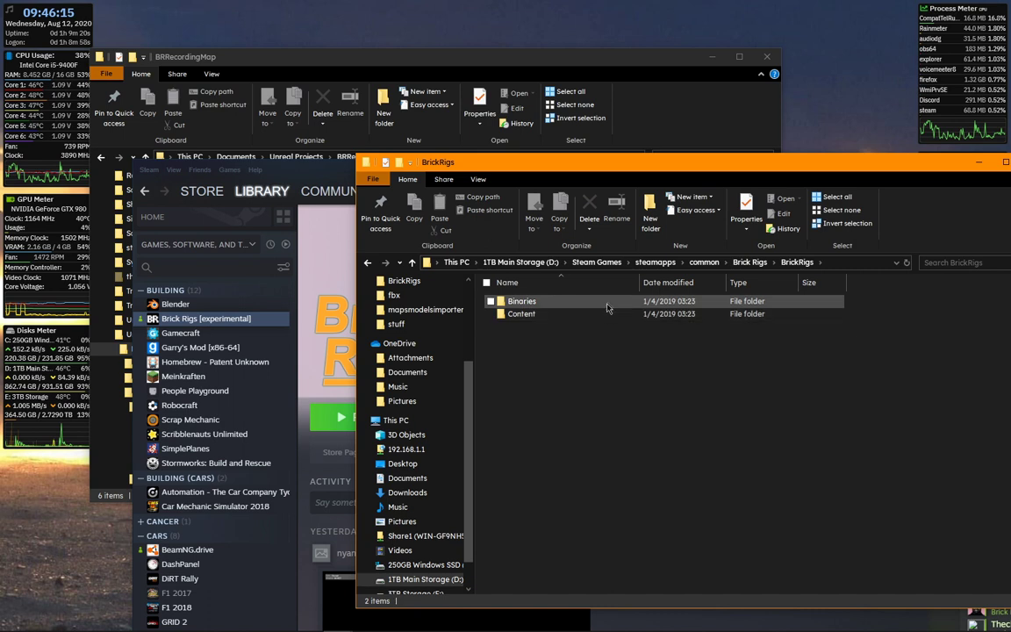
click(599, 318)
double_click(600, 318)
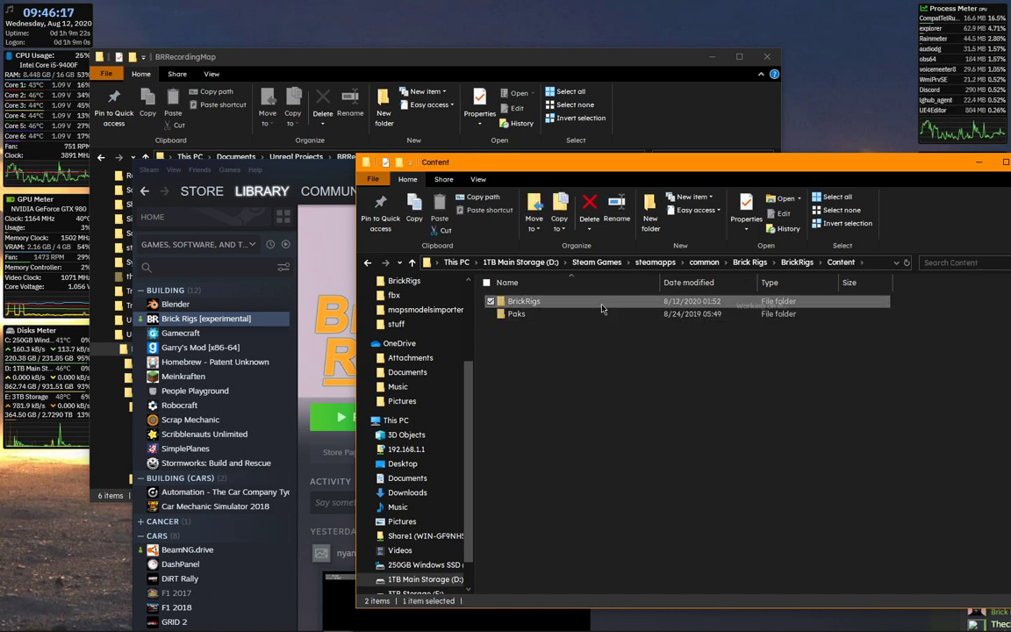
double_click(602, 303)
drag(602, 307, 594, 322)
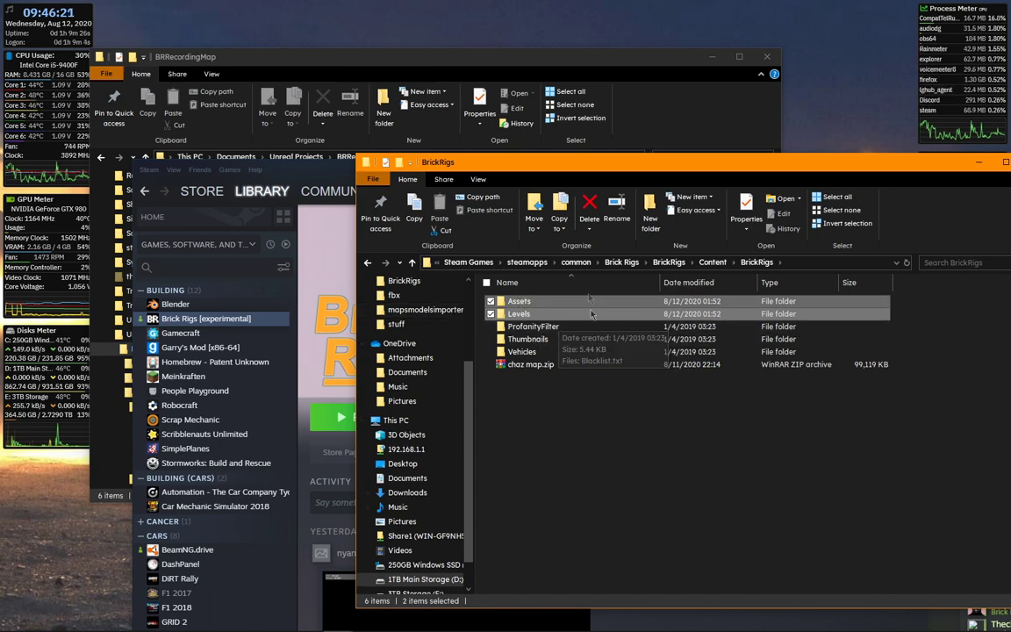
key(Delete)
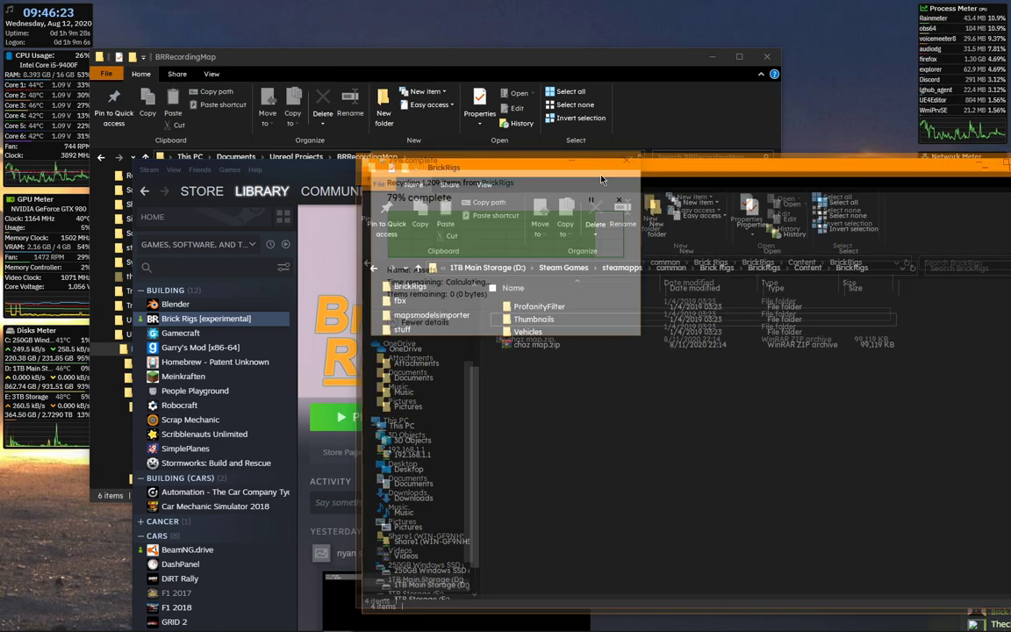
- In the BRRecordingMap project folder, open Saved/Cooked/WindowsNoEditor/BRRecordingMap/Content/BrickRigs
click(504, 58)
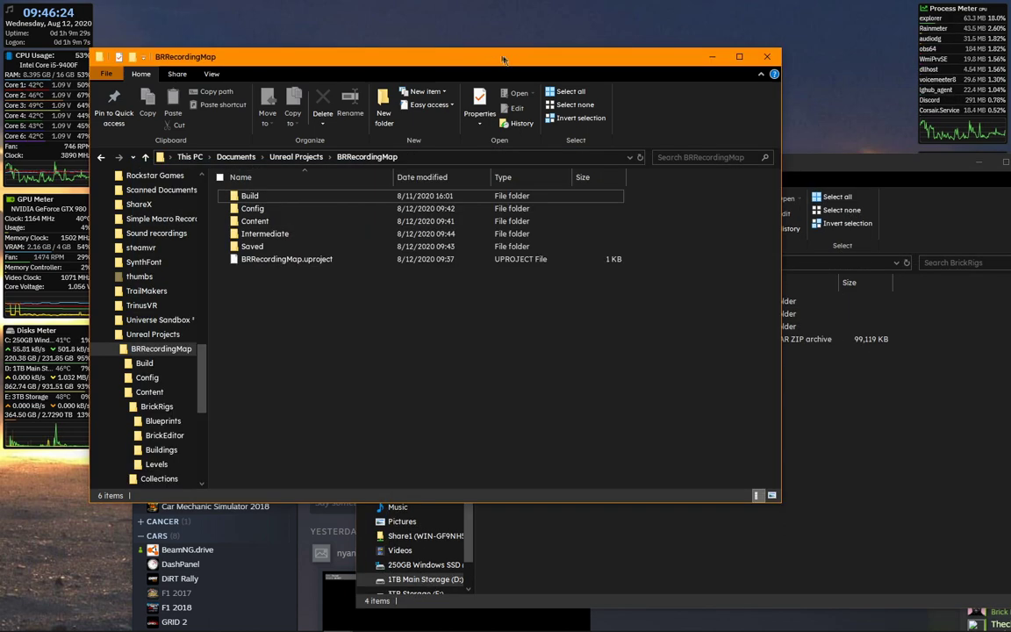
double_click(254, 246)
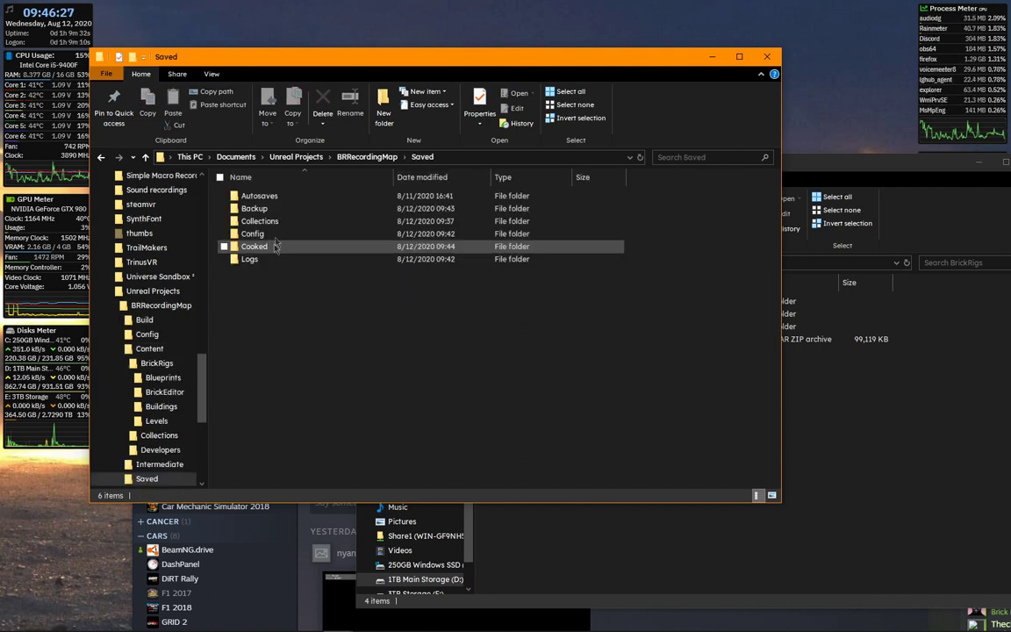
double_click(269, 247)
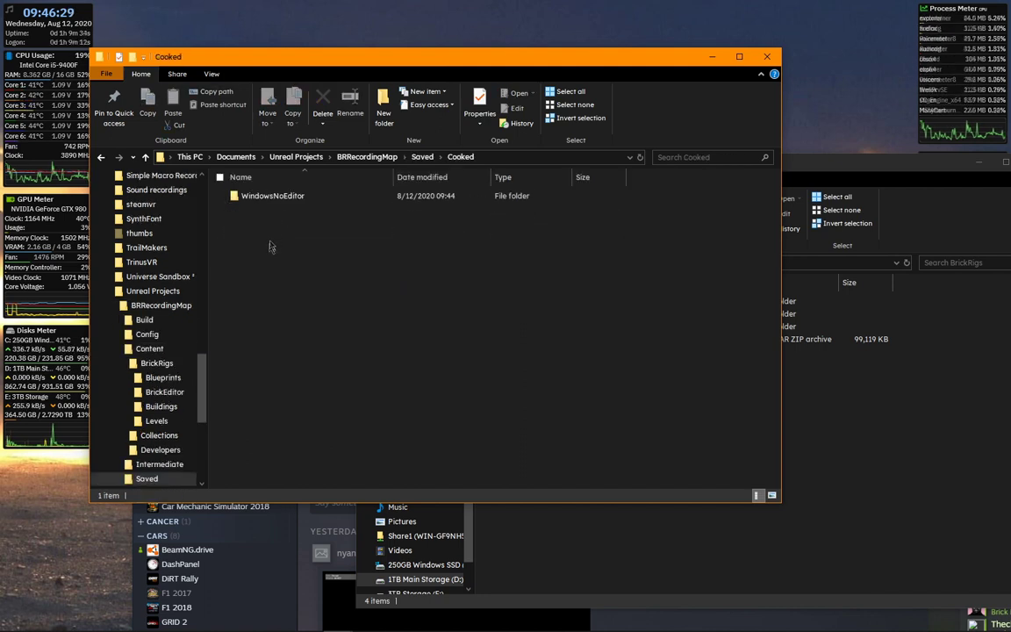
double_click(282, 198)
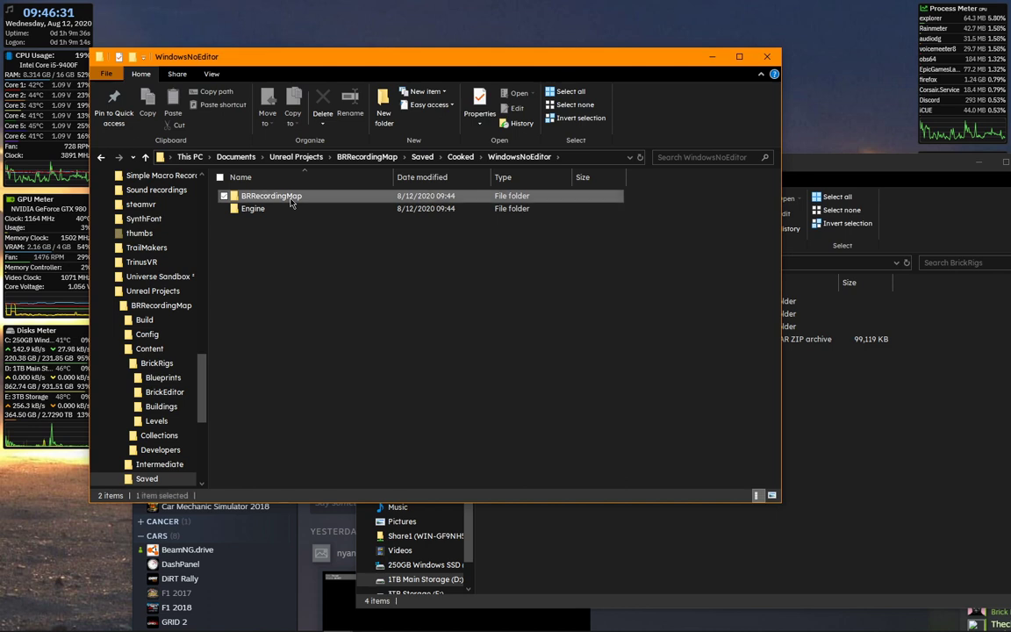
double_click(289, 200)
double_click(290, 199)
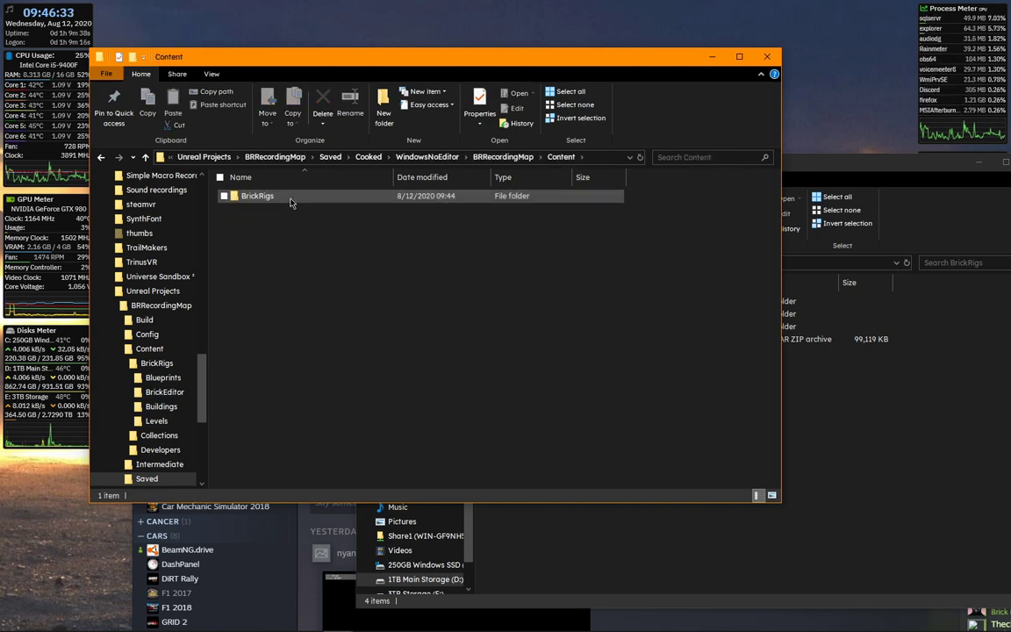
double_click(291, 197)
- Copy the cooked Levels folder into the game's BrickRigs/Content/BrickRigs folder
click(276, 235)
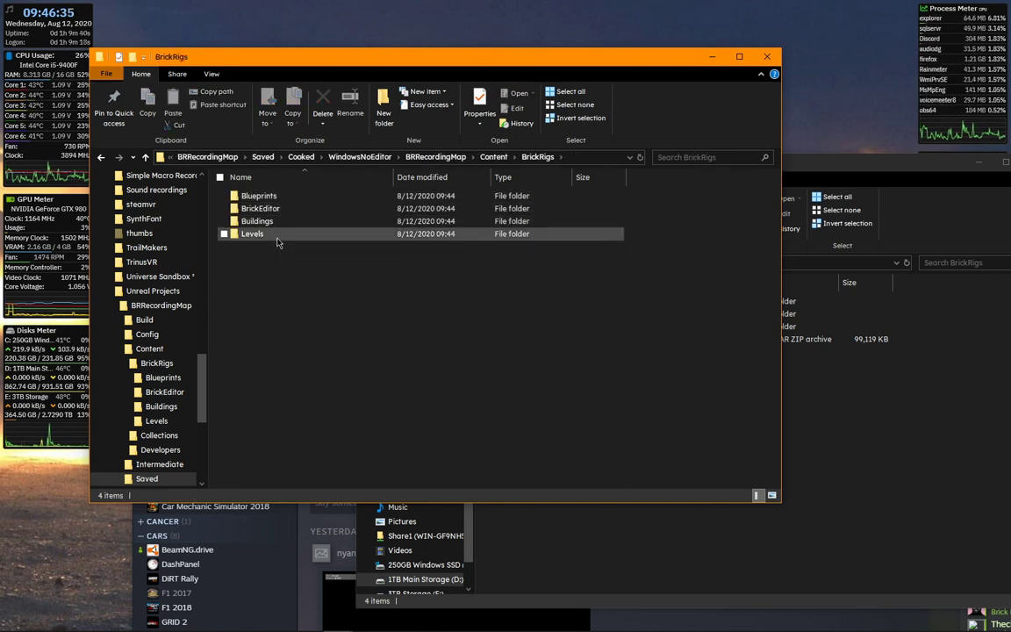
click(827, 412)
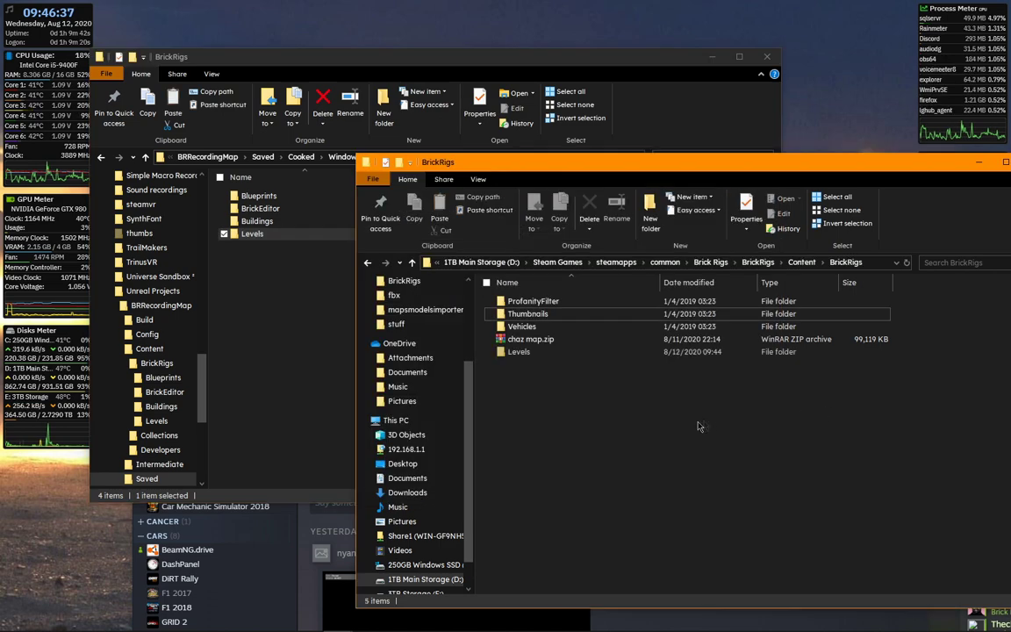
click(321, 292)
click(919, 364)
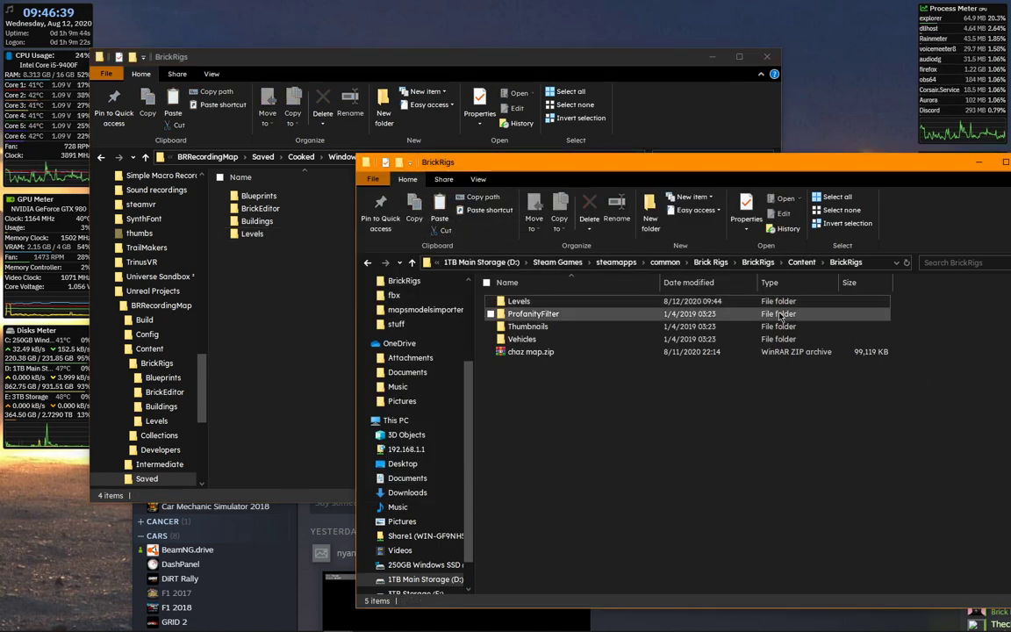
- Open the Levels folder in the game's content to check its Desert map files
double_click(779, 302)
click(303, 259)
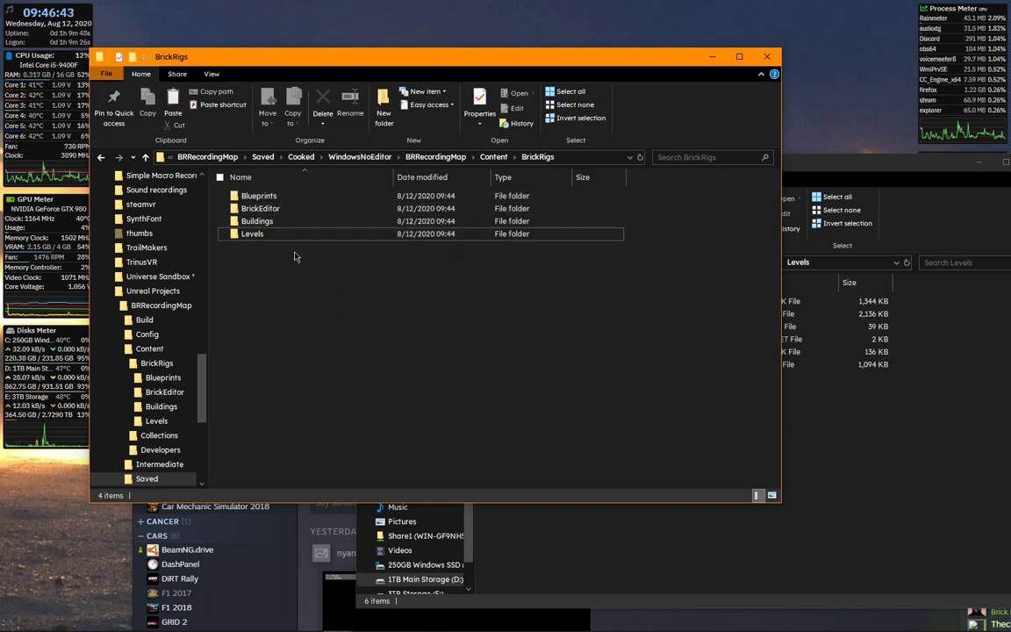
click(788, 412)
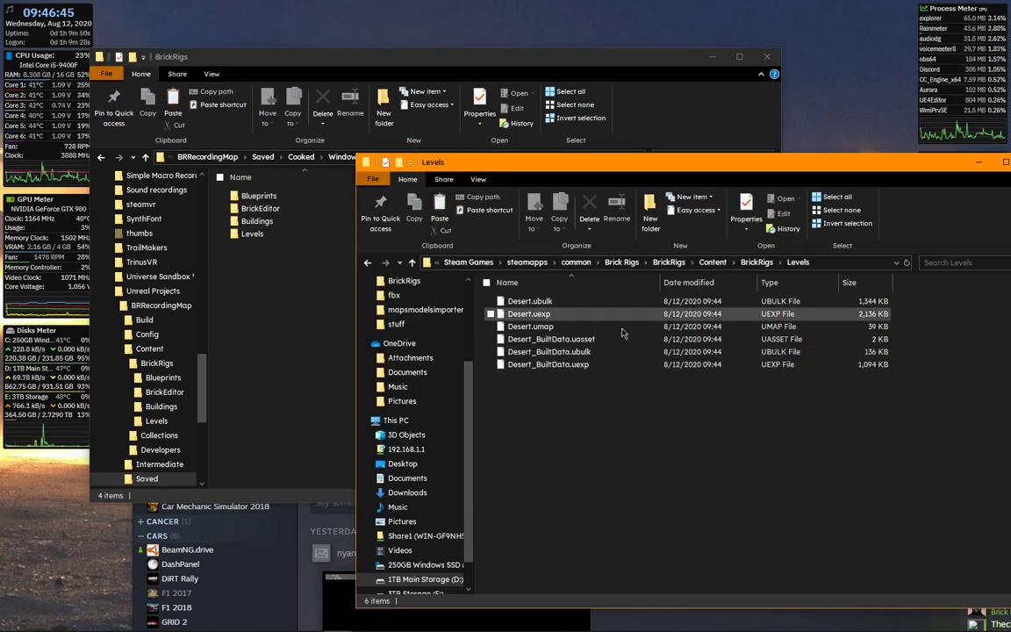
- Leave the game's Levels folder, switch to the Steam library and launch Brick Rigs
click(756, 269)
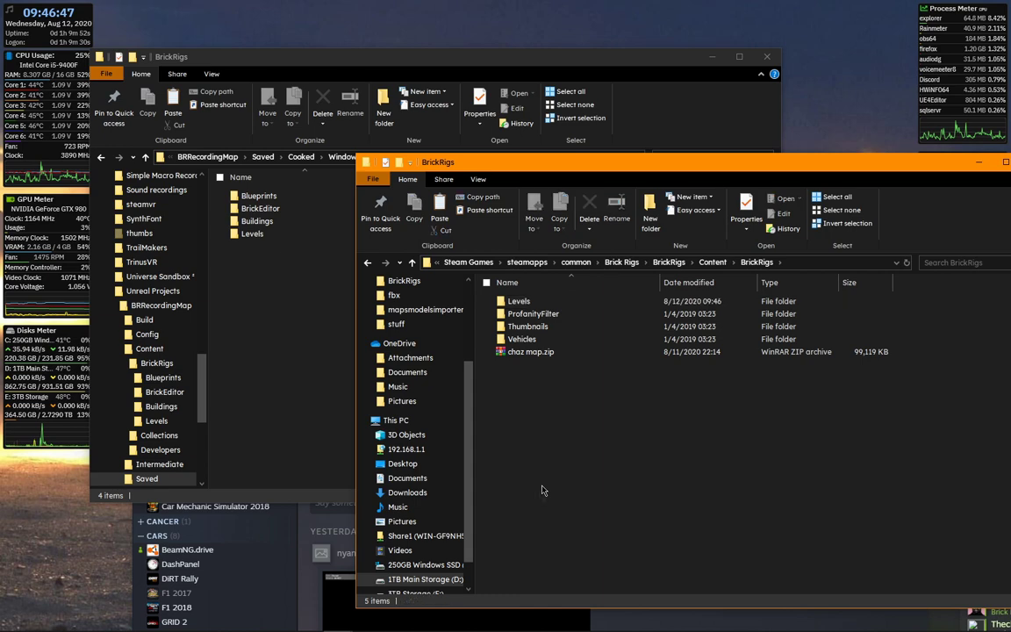
click(730, 618)
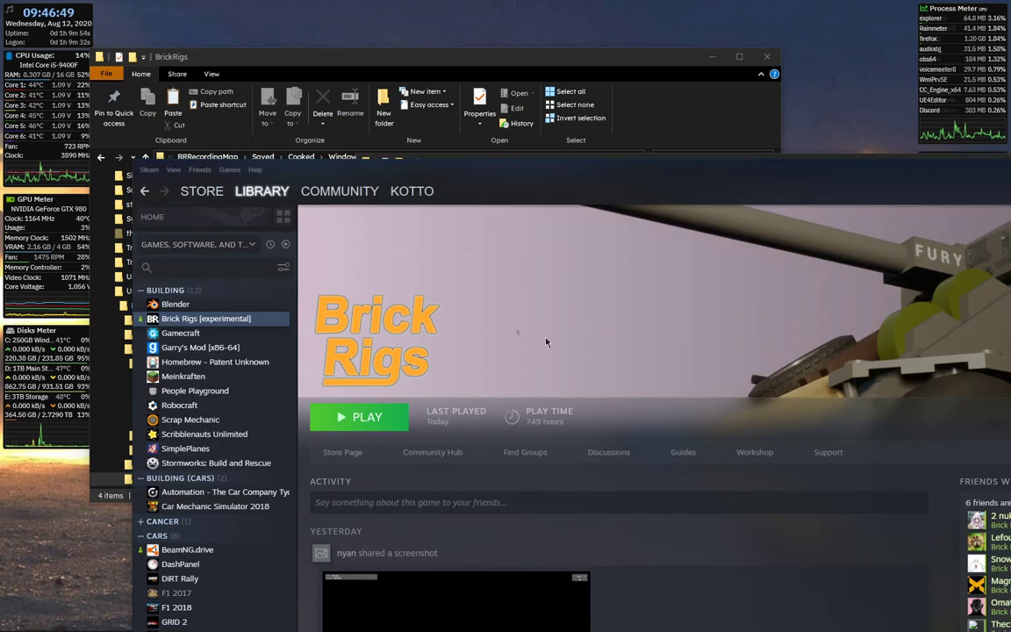
click(382, 427)
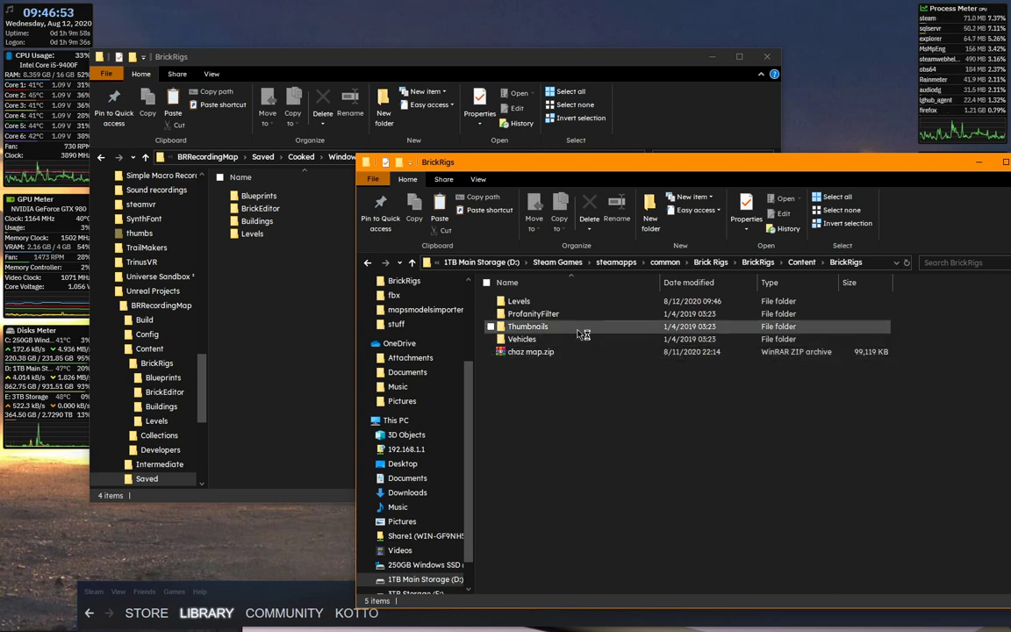
double_click(523, 301)
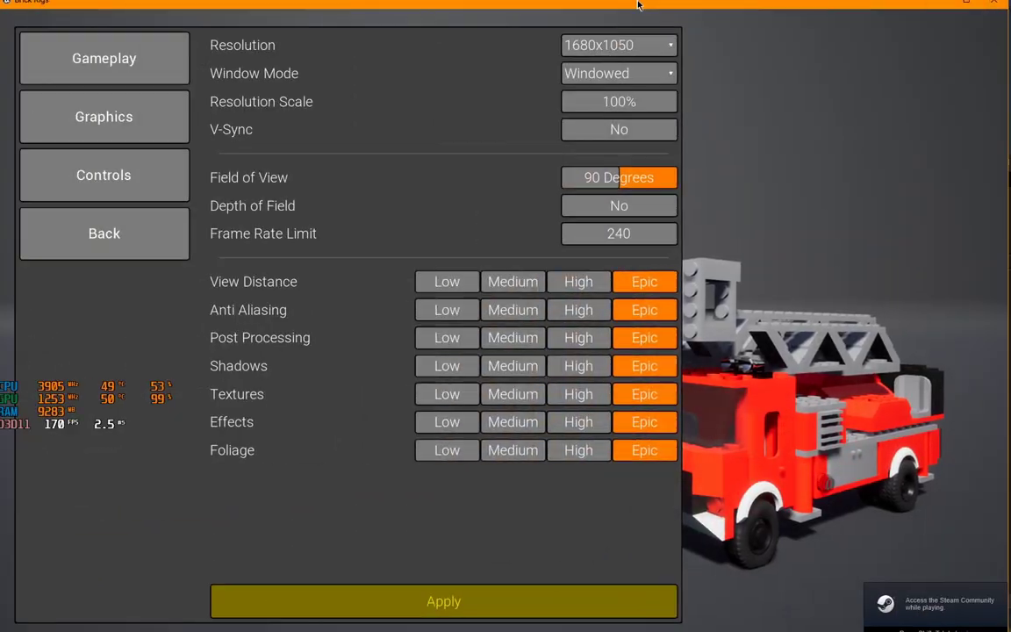
- Maximize the game window, leave the options and start a multiplayer Sandbox match on the Desert map
mouse_move(636, 4)
mouse_down()
mouse_move(658, 4)
mouse_move(641, 0)
mouse_up()
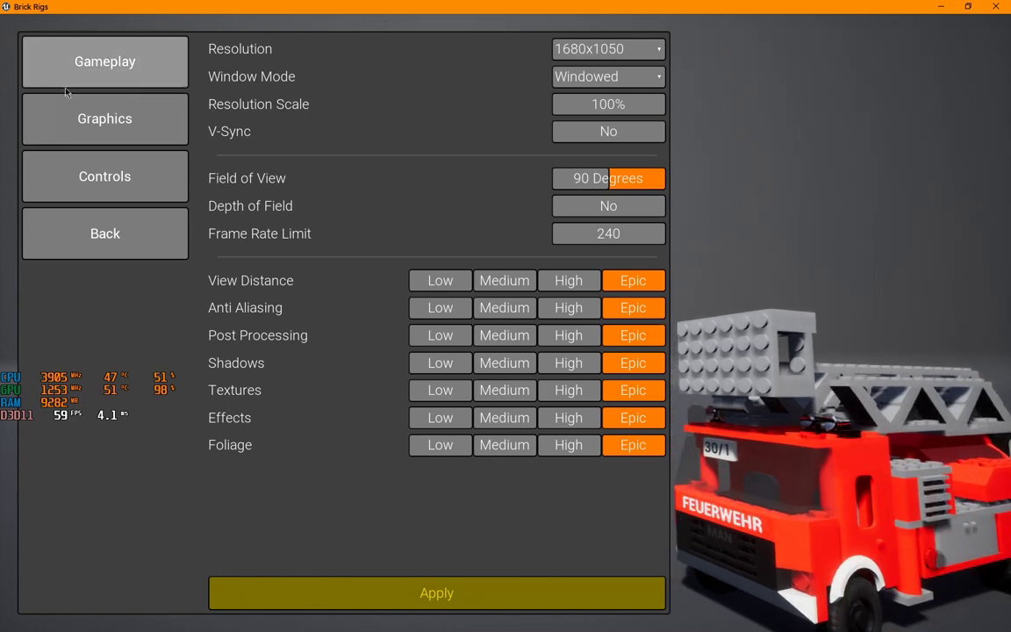
click(141, 237)
click(145, 73)
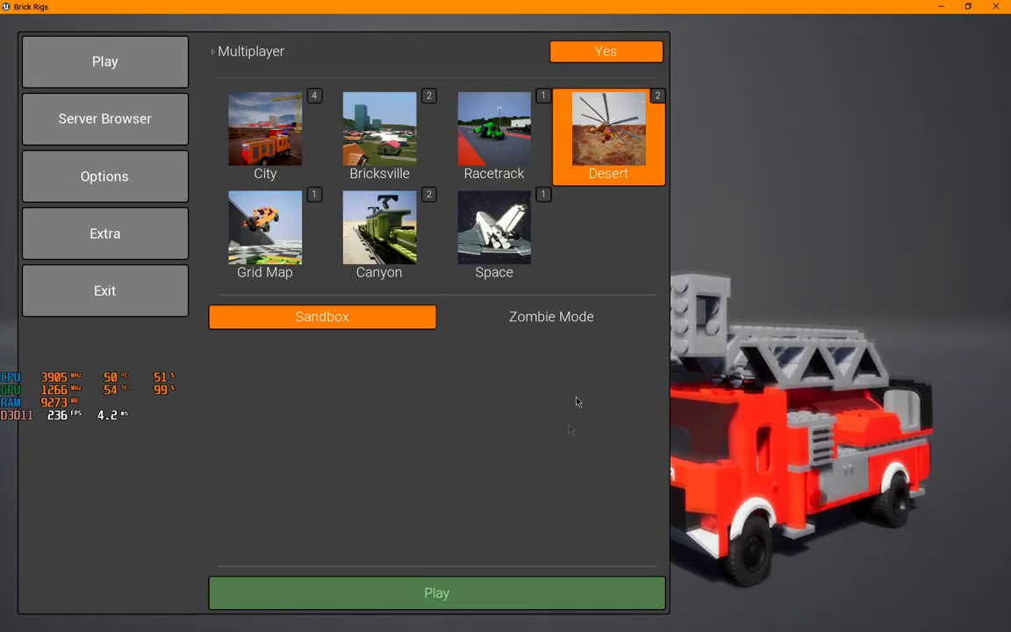
click(508, 601)
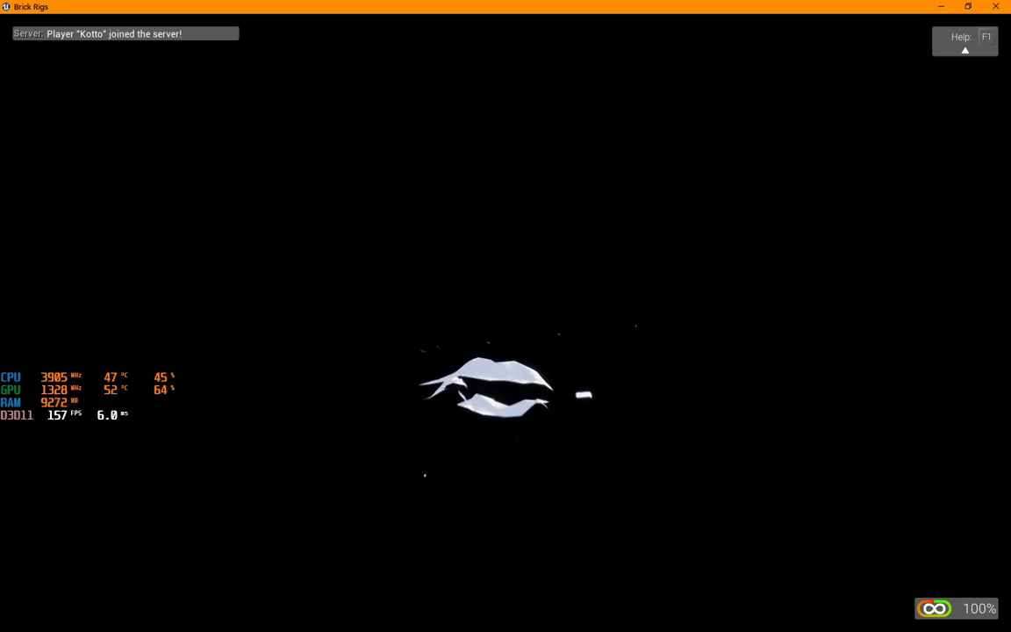
- Fly around the custom map to examine the garage building, the sculpted hills and the surrounding ground
key(w)
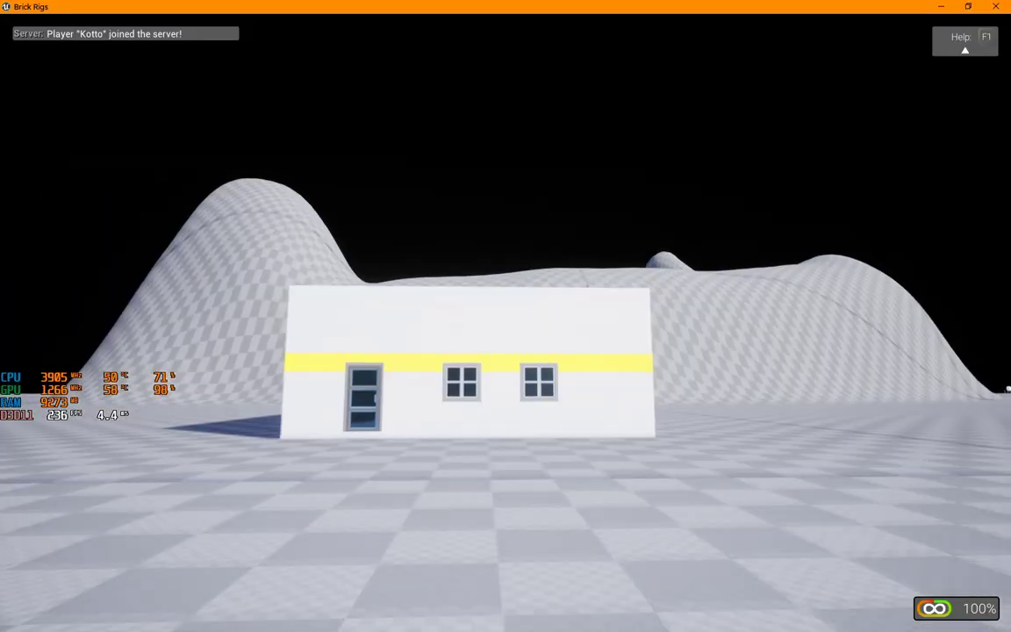
key(w)
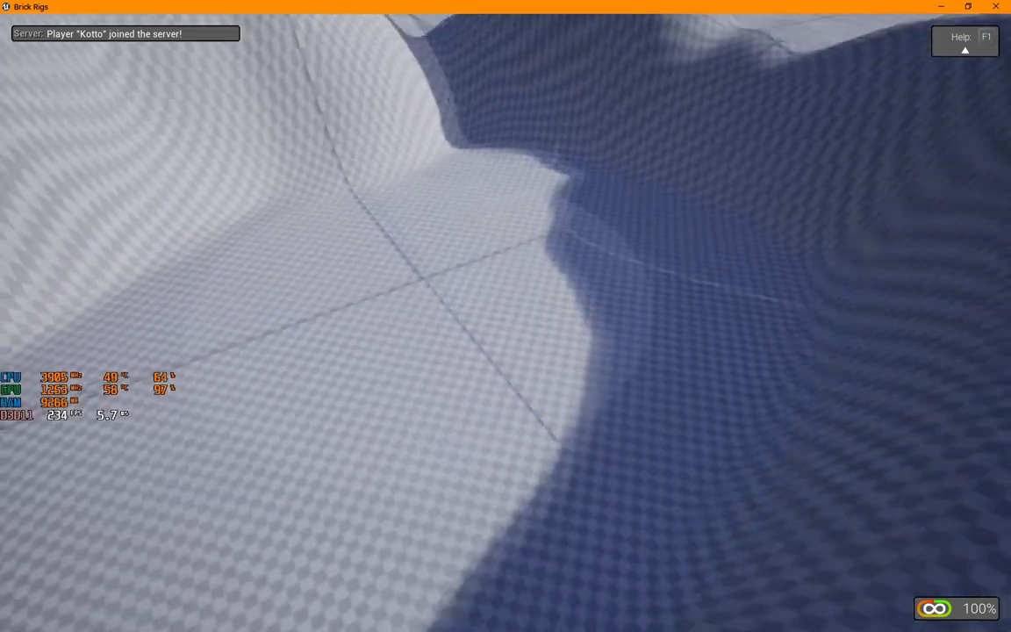
key(s)
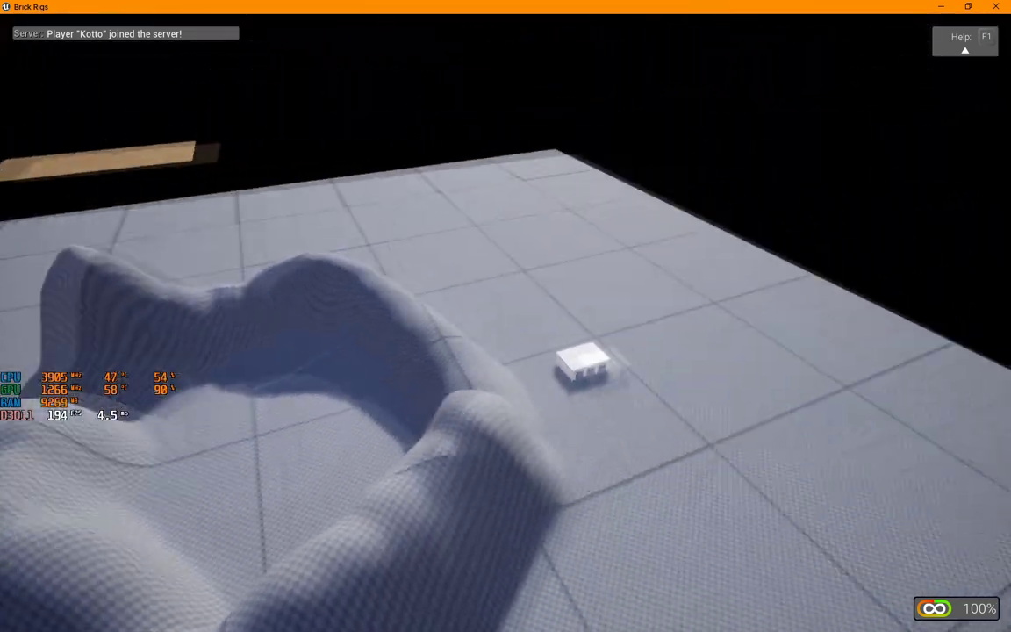
key(w)
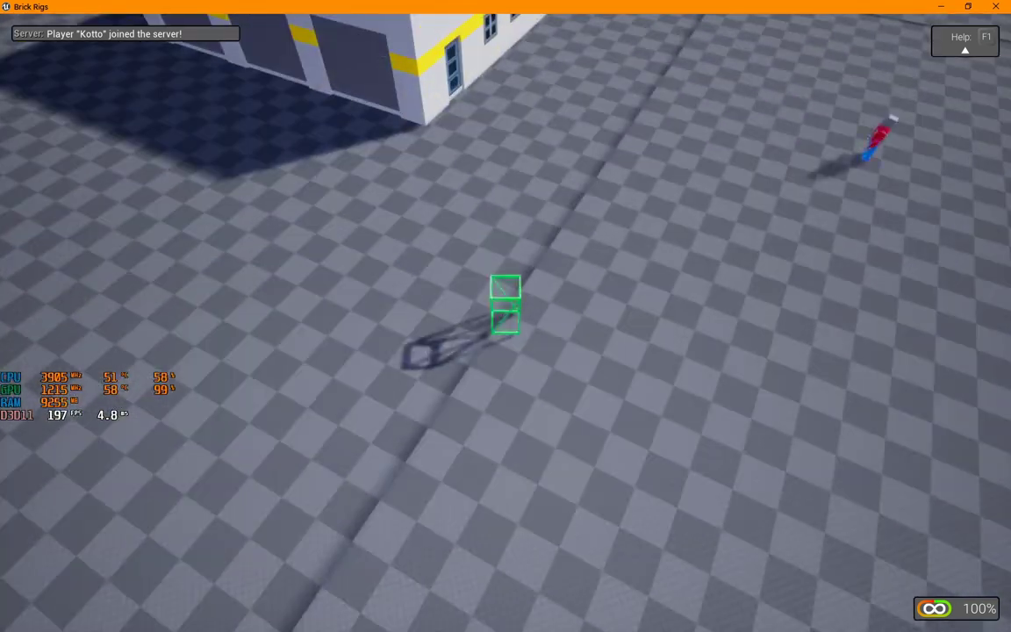
key(w)
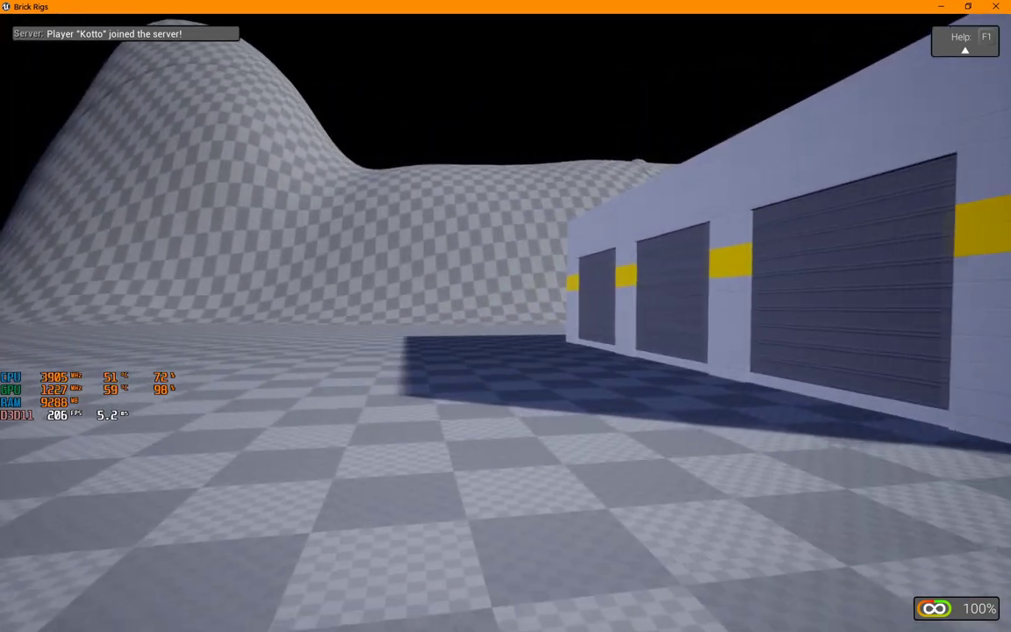
key(w)
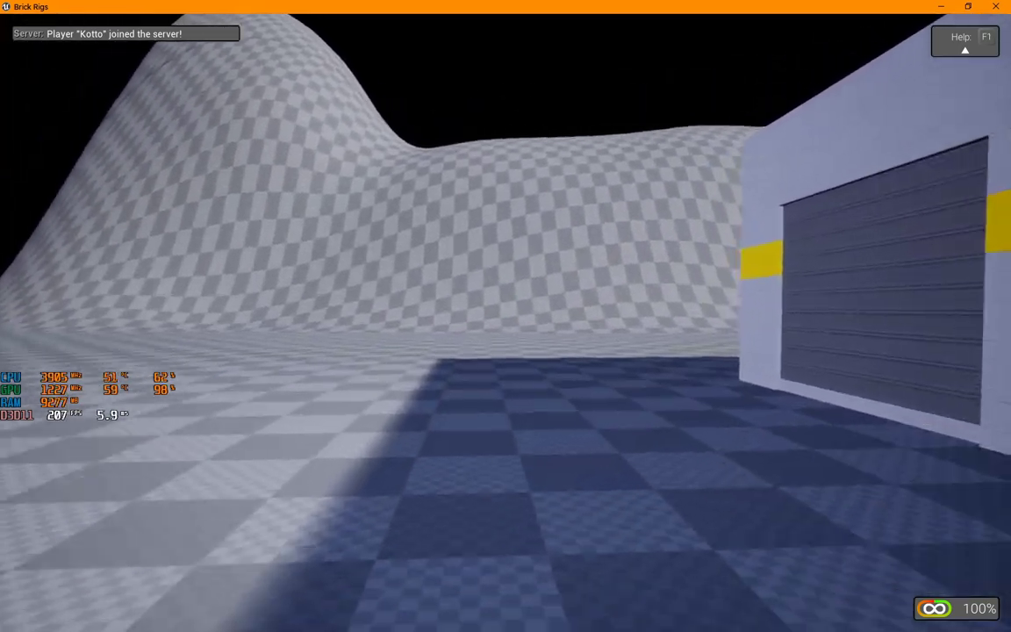
key(a)
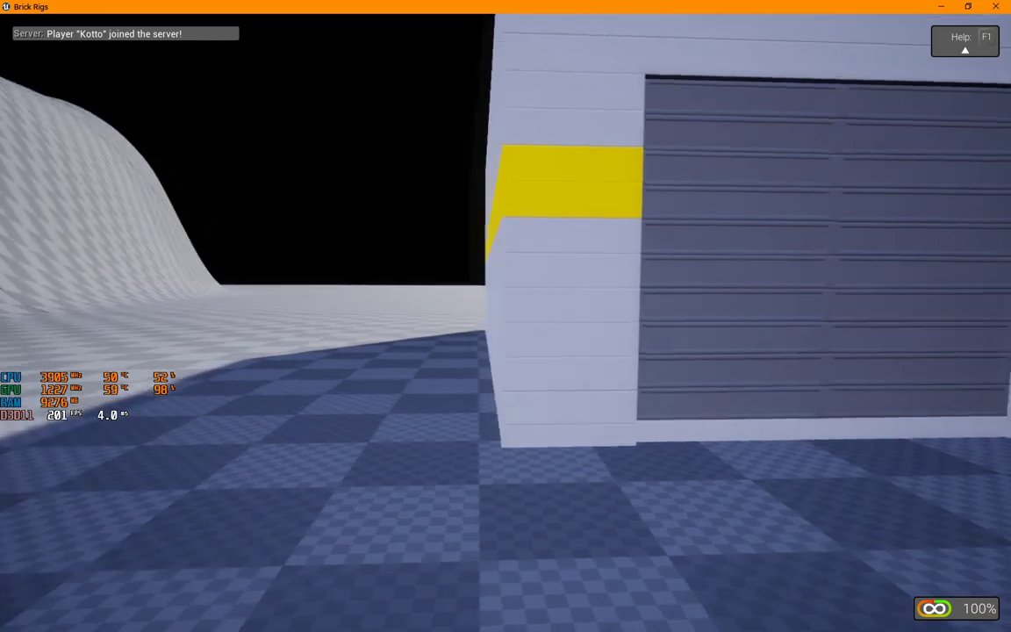
key(w)
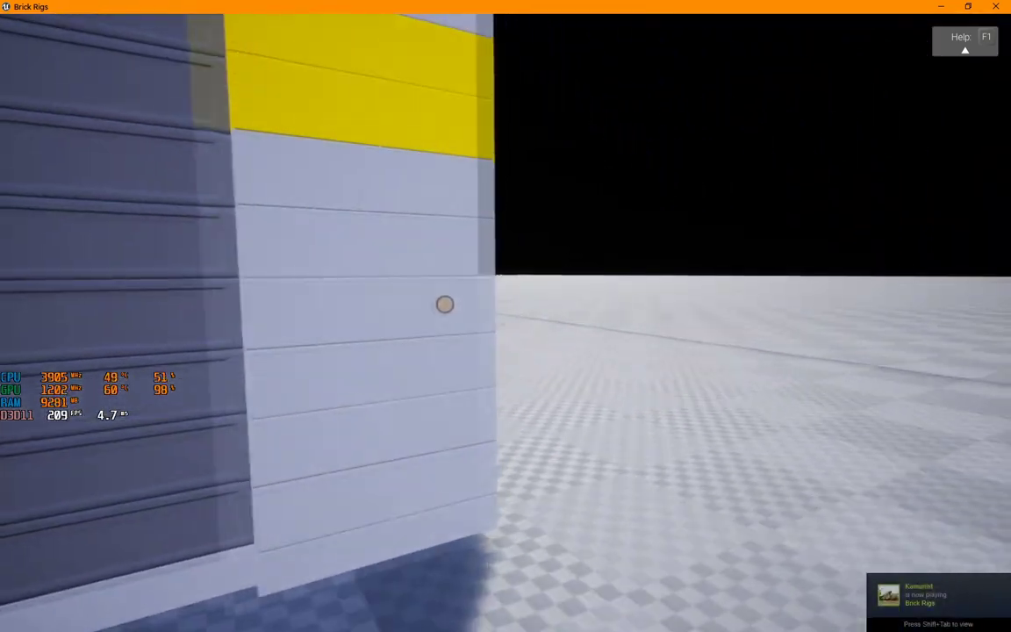
- Open the vehicle editor, load the fire truck &DLK23.brv and spawn it on the map
key(Tab)
right_drag(506, 351, 650, 457)
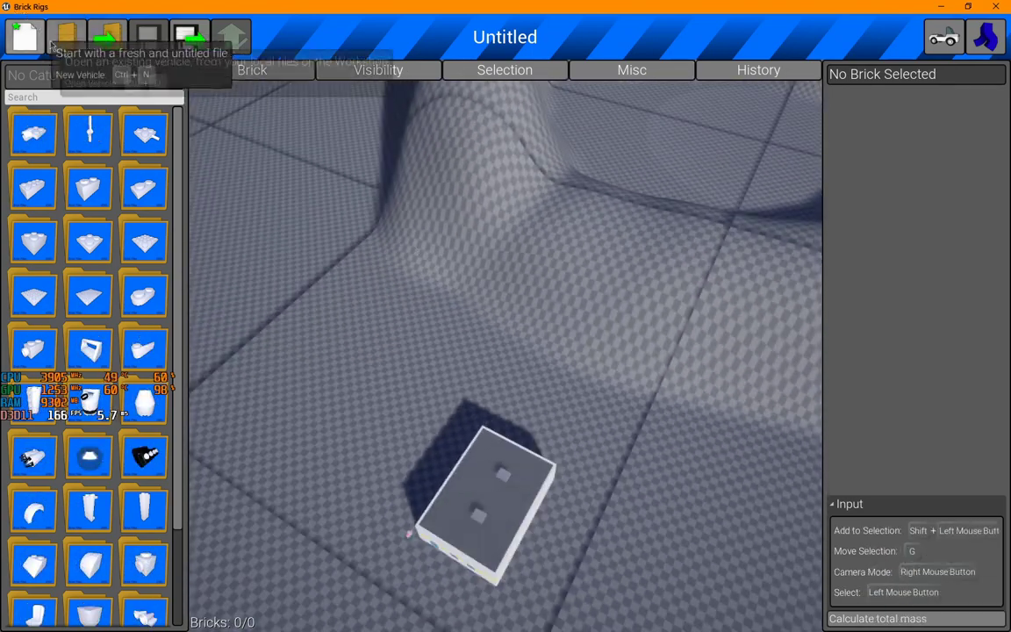
click(67, 37)
scroll(634, 355, down, 1)
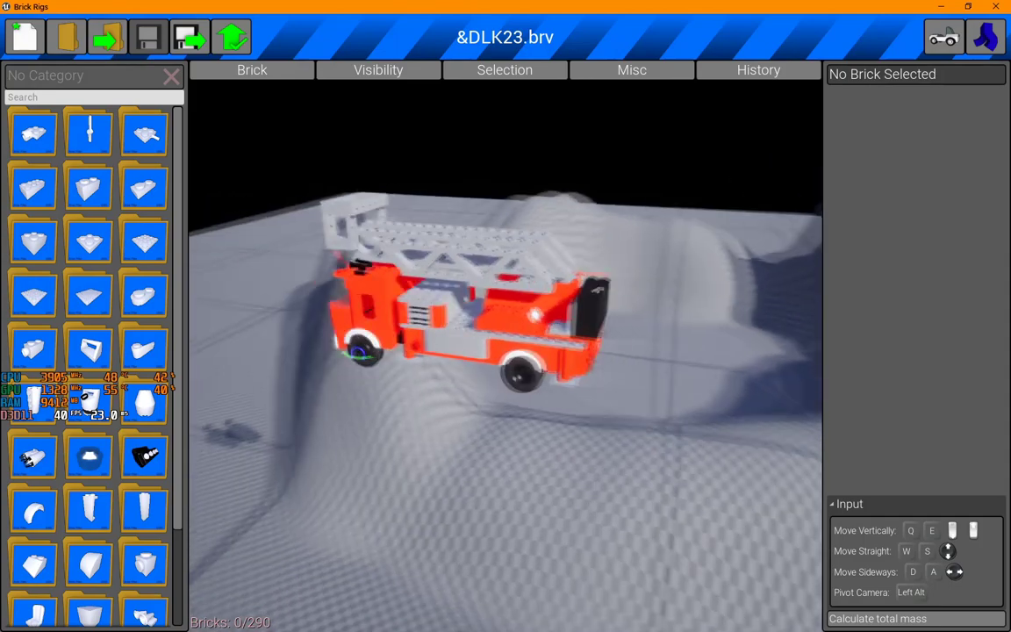
click(941, 39)
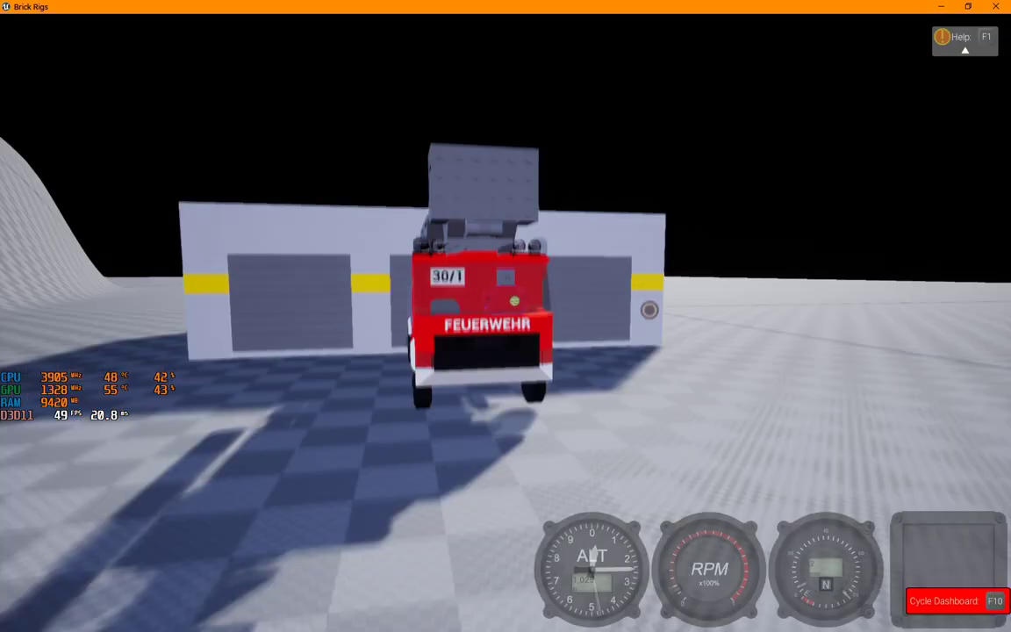
- Test-drive the fire truck toward the hills, switching between cockpit and outside views, and reset it upright
key(w)
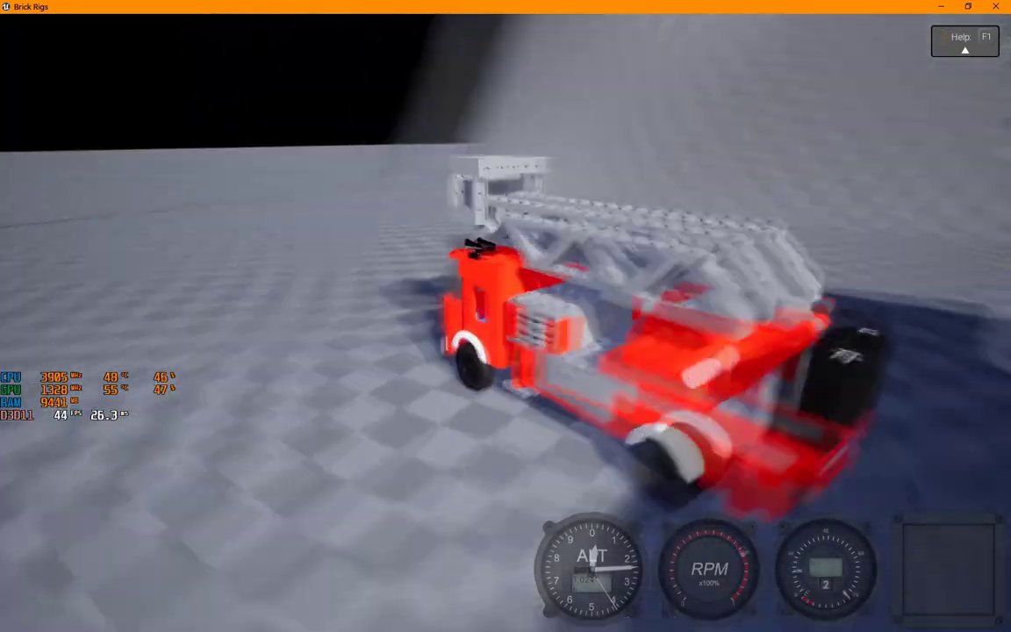
key(c)
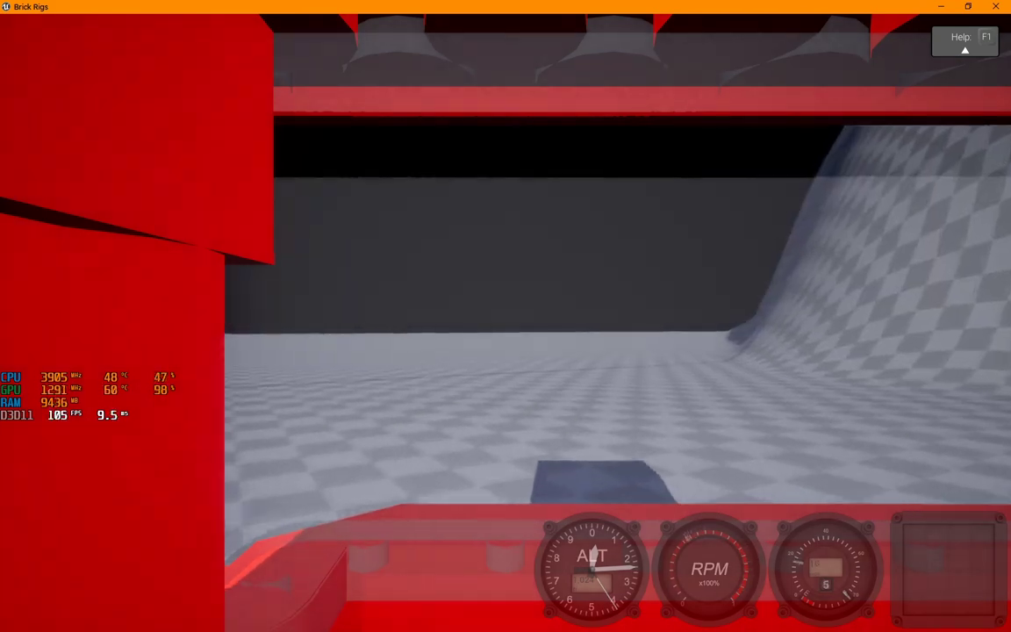
key(c)
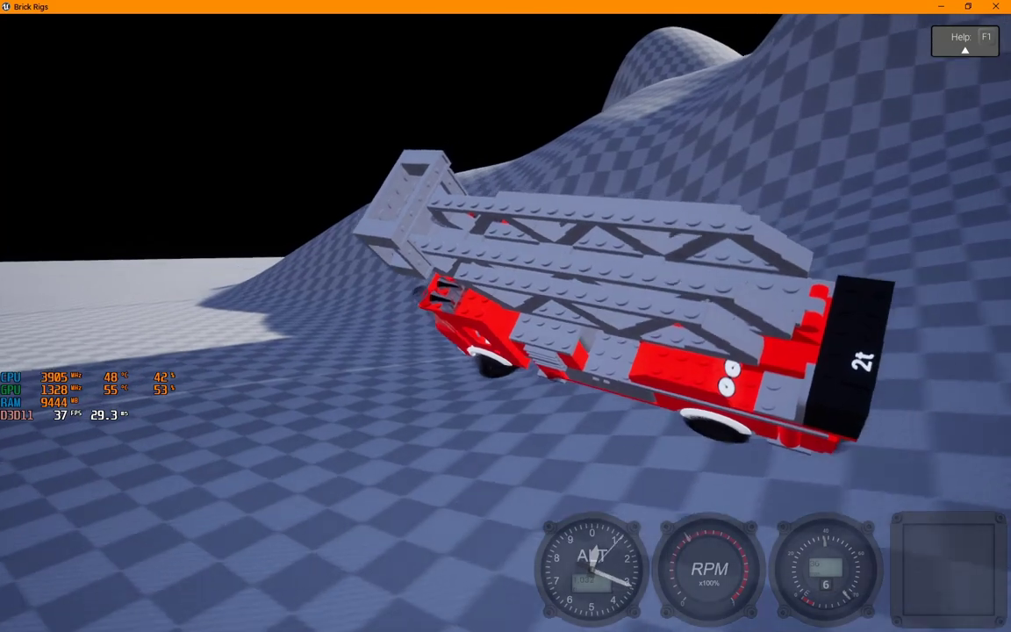
key(BackSpace)
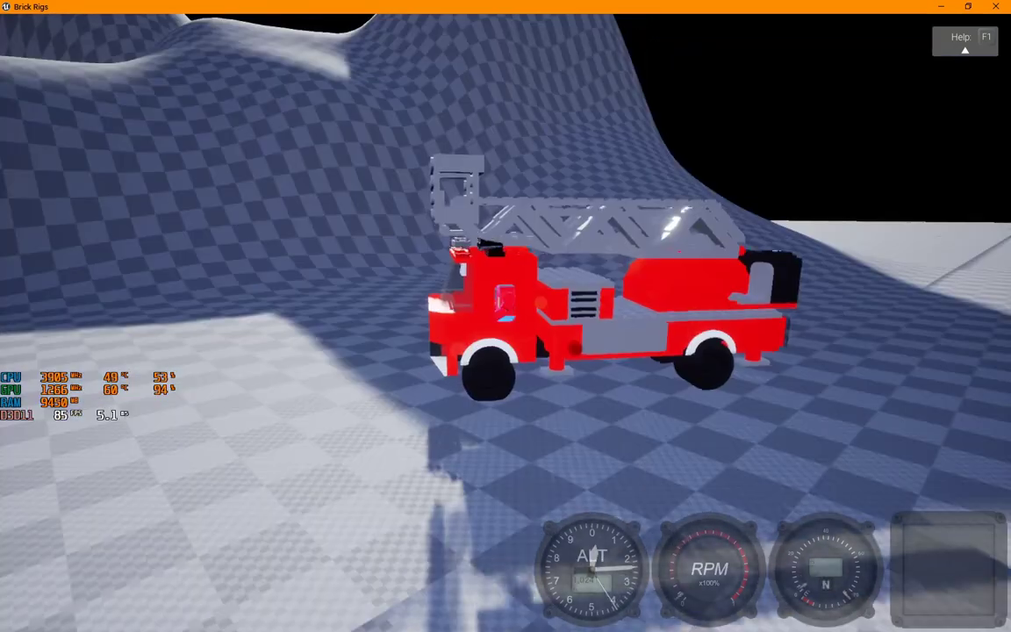
key(w)
- Pause the game and open the match settings
key(Escape)
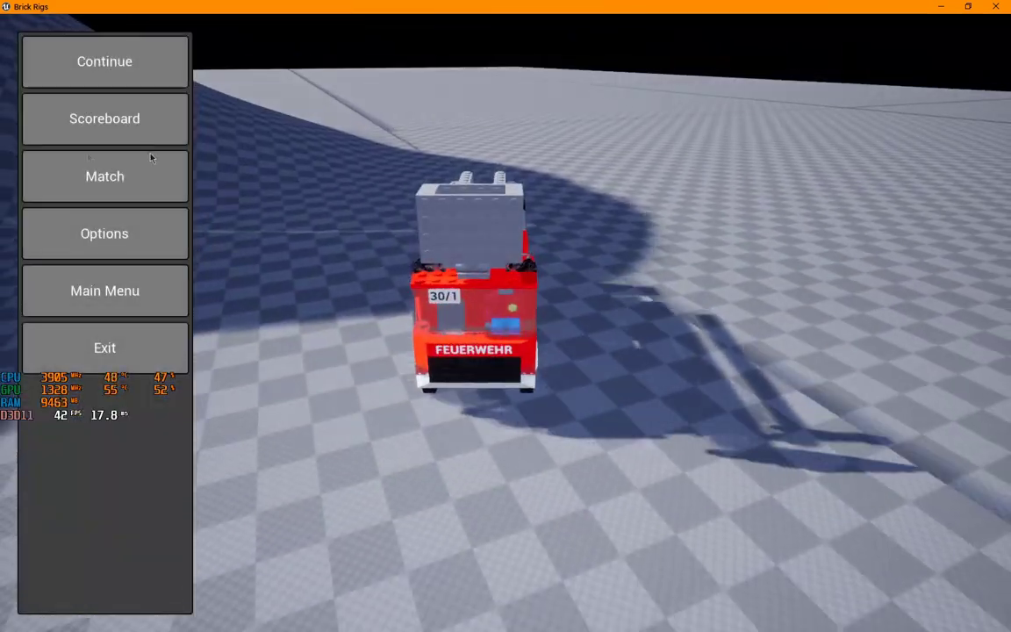
click(156, 169)
click(628, 151)
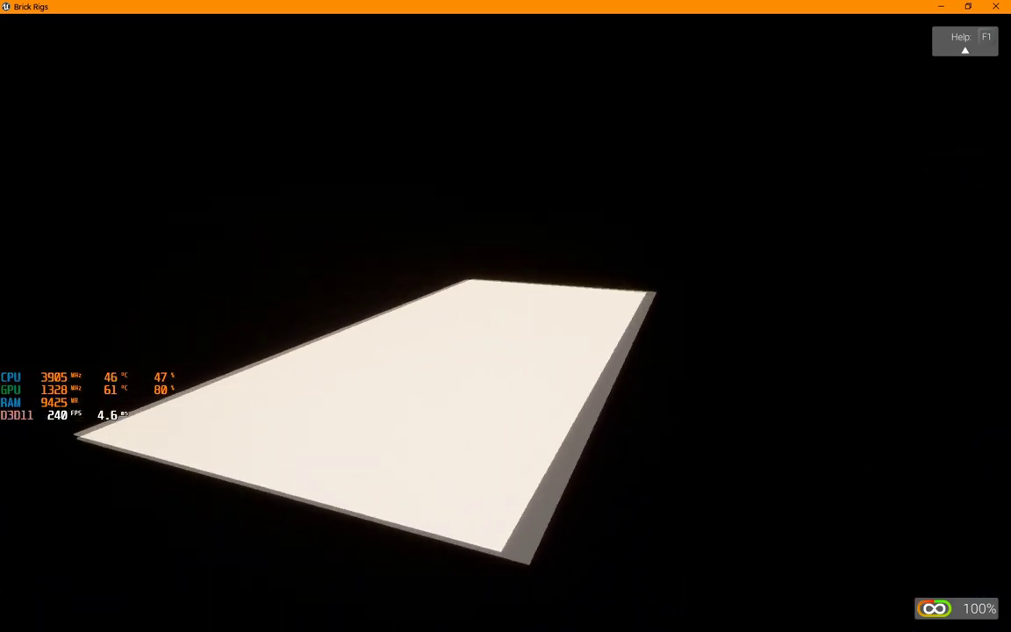
- Fly over the map to examine the separate platform, the terrain shapes and the character on the hilltop
scroll(506, 316, up, 10)
key(w)
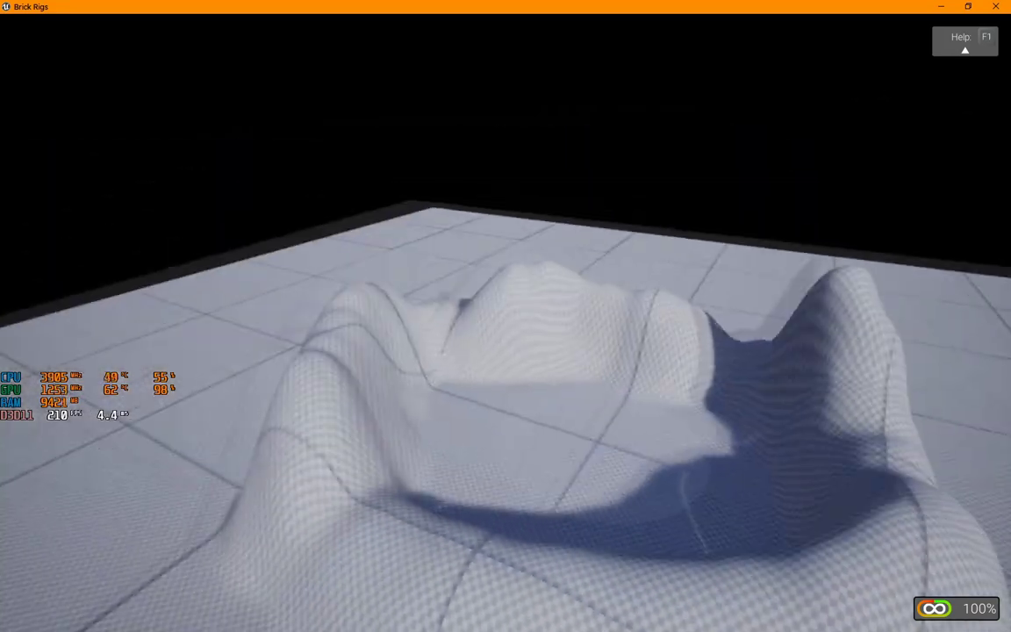
key(w)
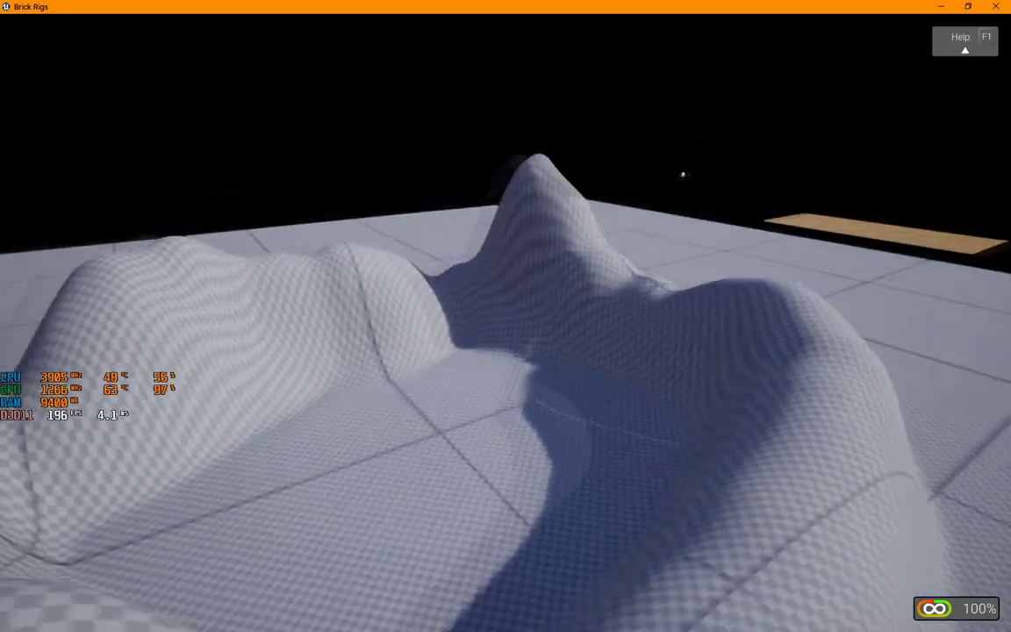
key(s)
key(w)
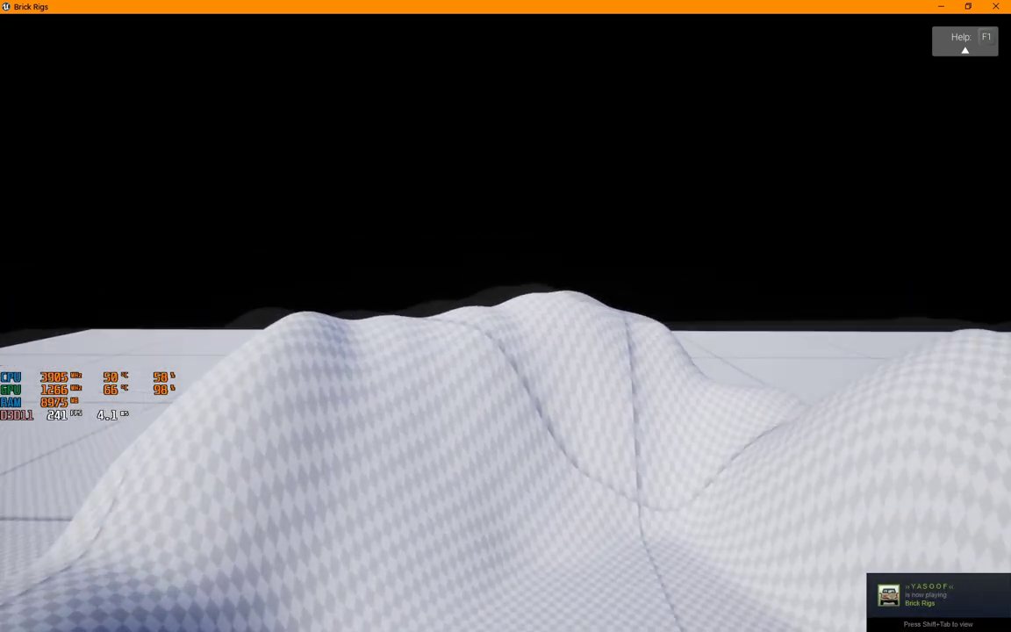
key(s)
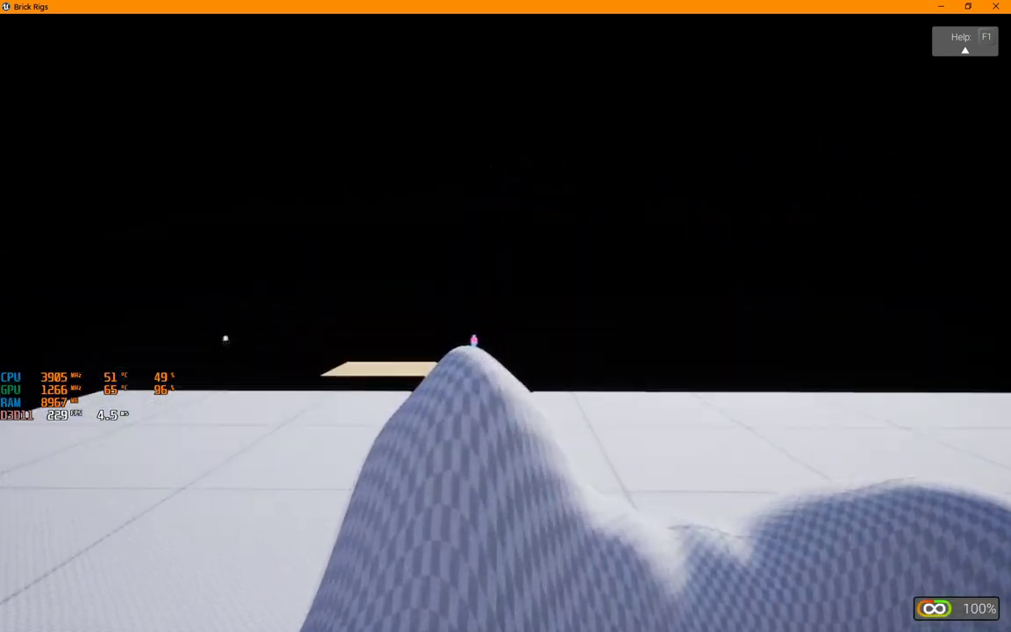
key(a)
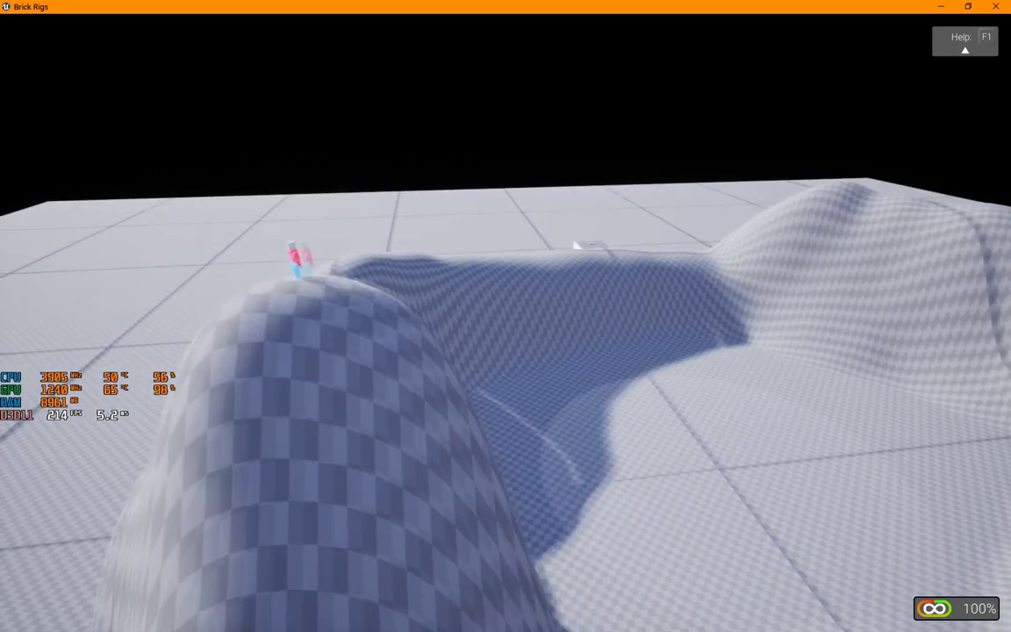
key(w)
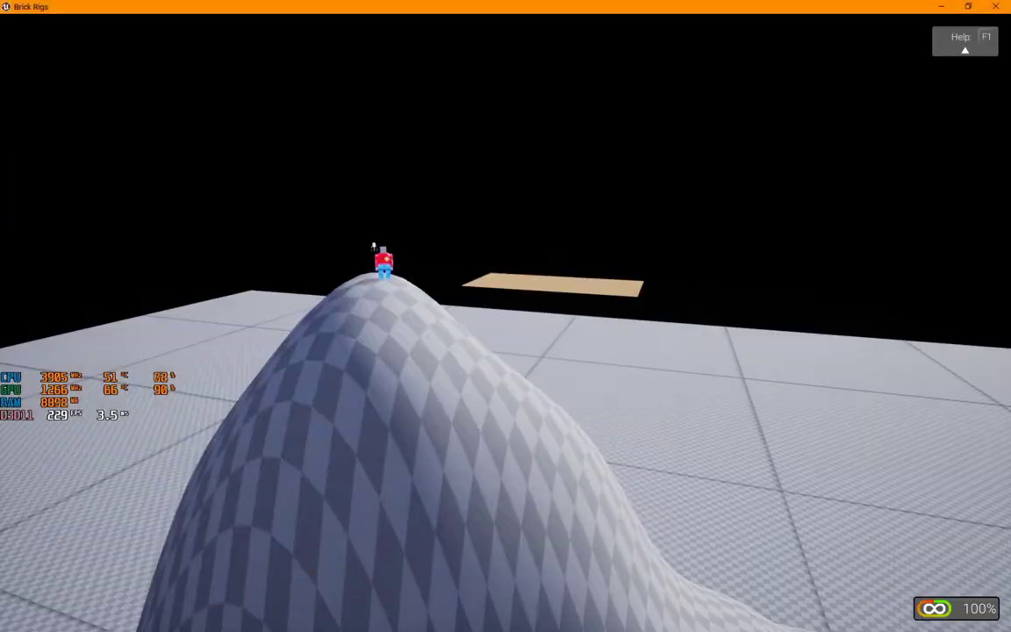
key(w)
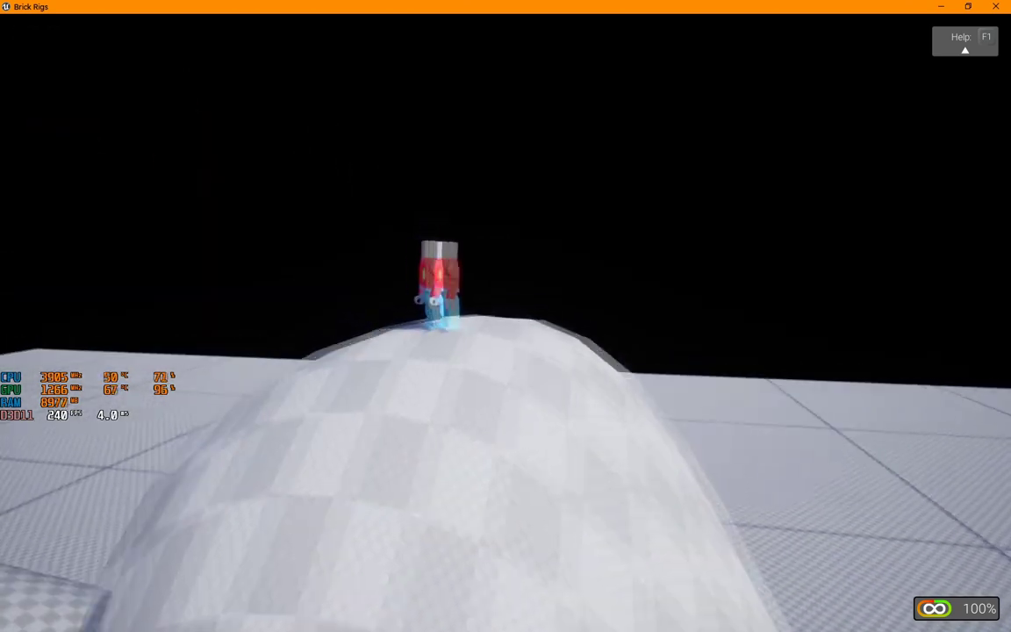